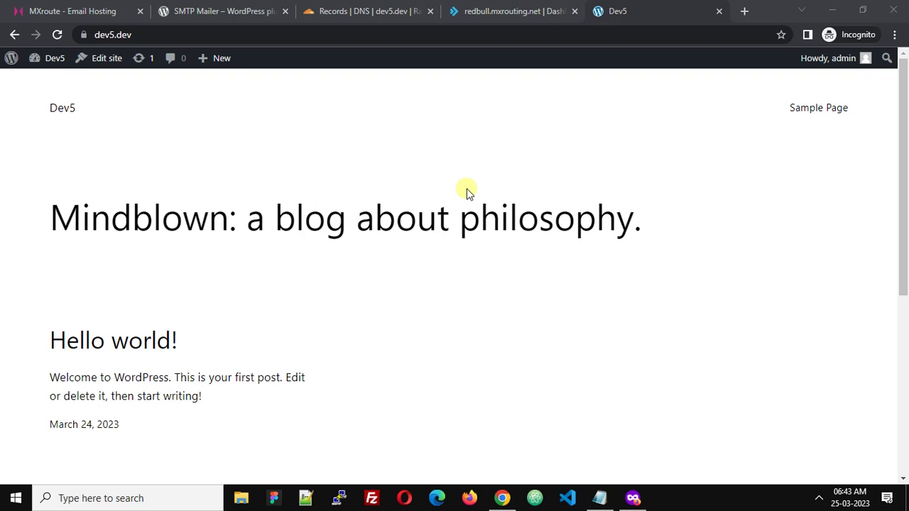
Step: Switch to the 'Records | DNS | dev5.dev' Cloudflare tab
left_click(375, 12)
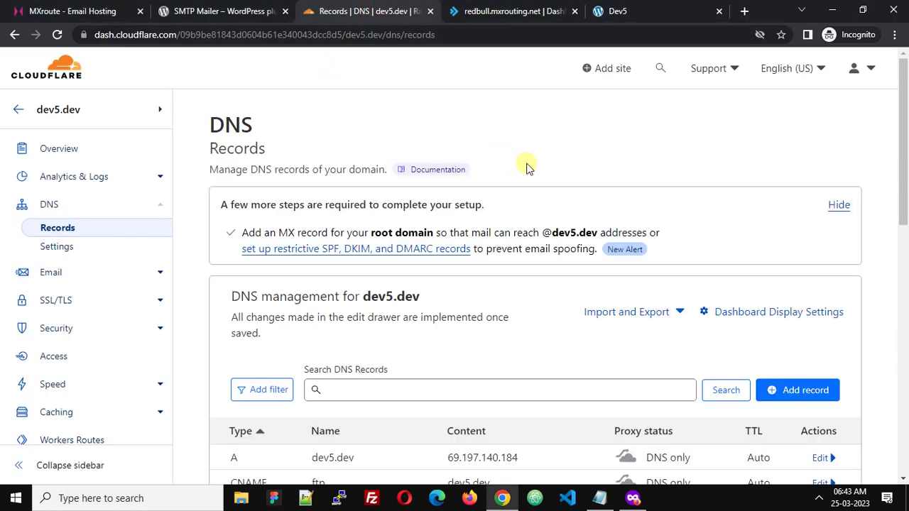
Step: Scroll through the existing dev5.dev DNS records, then move to the MXroute homepage tab
left_click(906, 169)
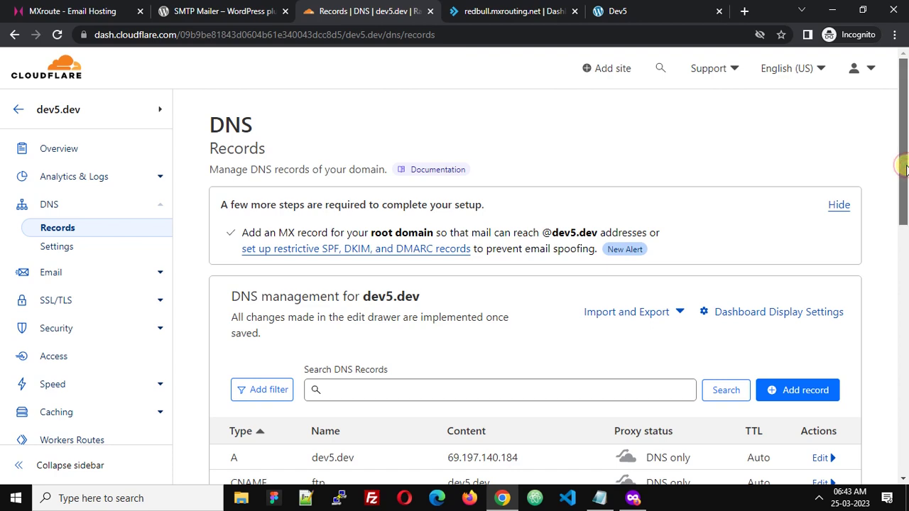
mouse_move(905, 169)
left_mouse_down()
mouse_move(903, 237)
mouse_move(904, 180)
left_mouse_up()
scroll(710, 227, "down", 1)
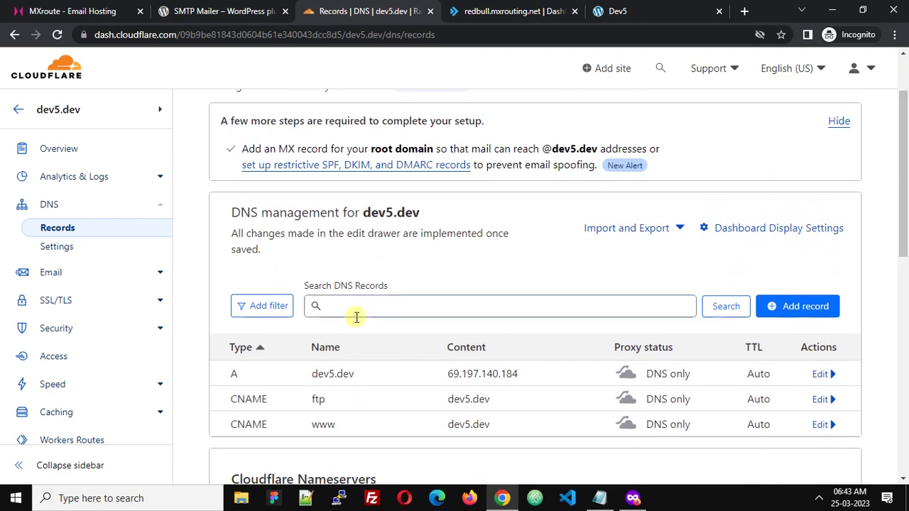
left_click(901, 245)
left_click_drag(353, 212, 423, 212)
scroll(329, 373, "down", 1)
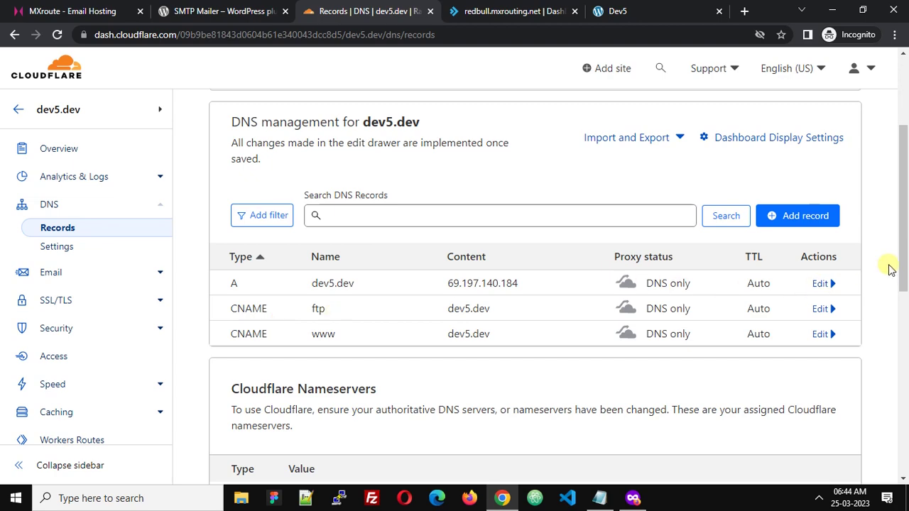
left_click_drag(905, 273, 903, 207)
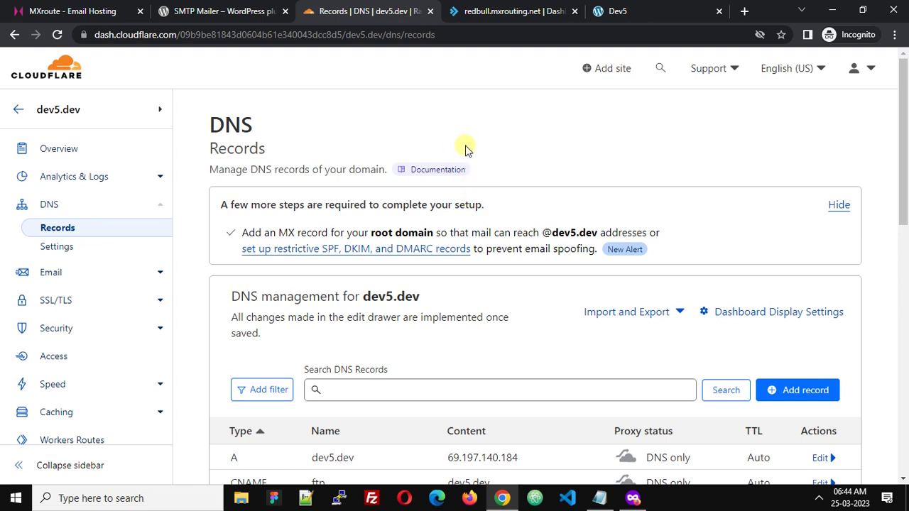
left_click(75, 10)
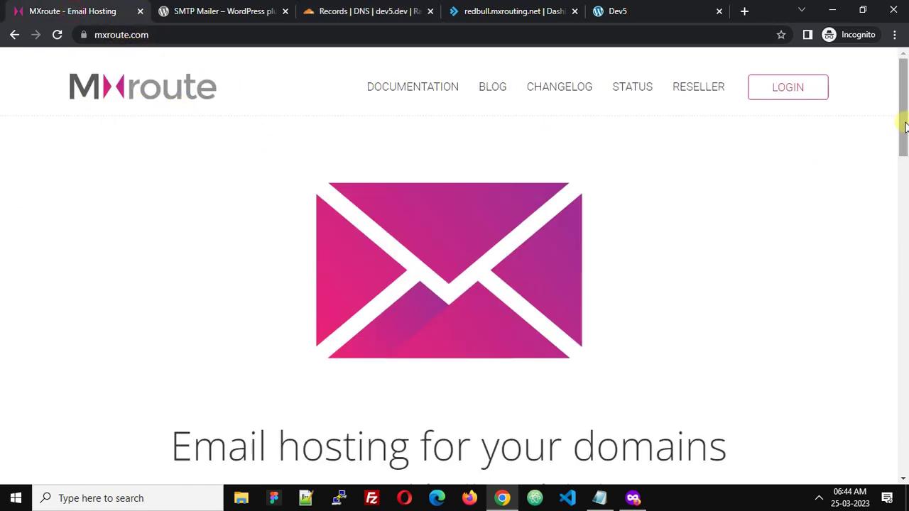
Step: Scroll to MXroute's Plans & Pricing and back, then bring up the Notepad DNS notes
left_click_drag(905, 126, 904, 374)
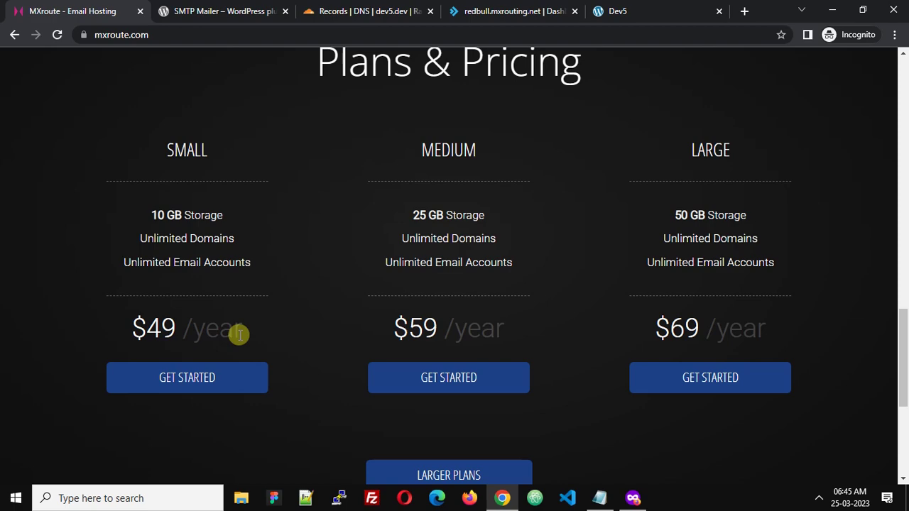
left_click_drag(901, 355, 889, 77)
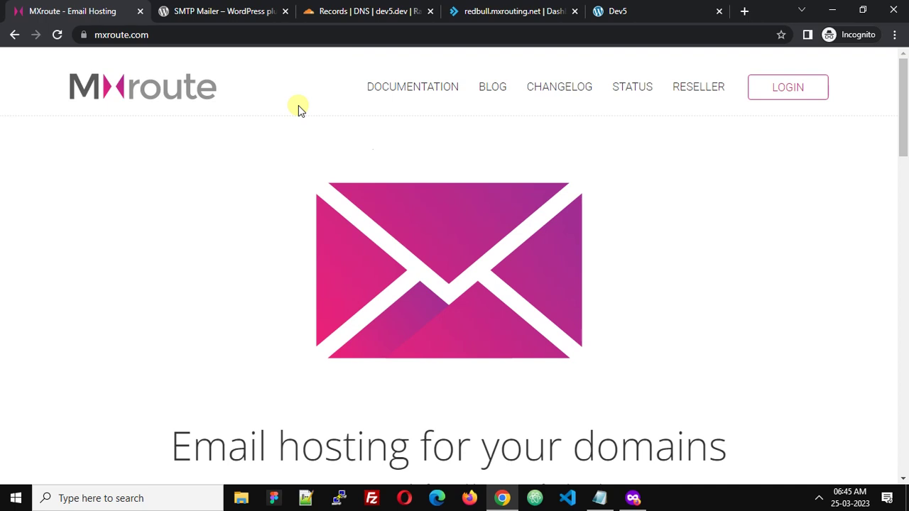
left_click(600, 497)
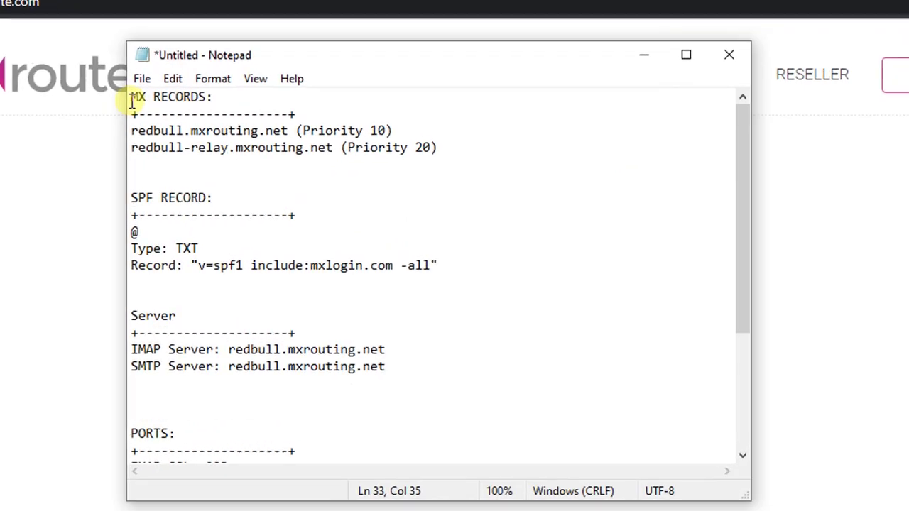
Step: Review the MX, SPF, IMAP/SMTP server and port notes in Notepad
left_click_drag(214, 102, 246, 188)
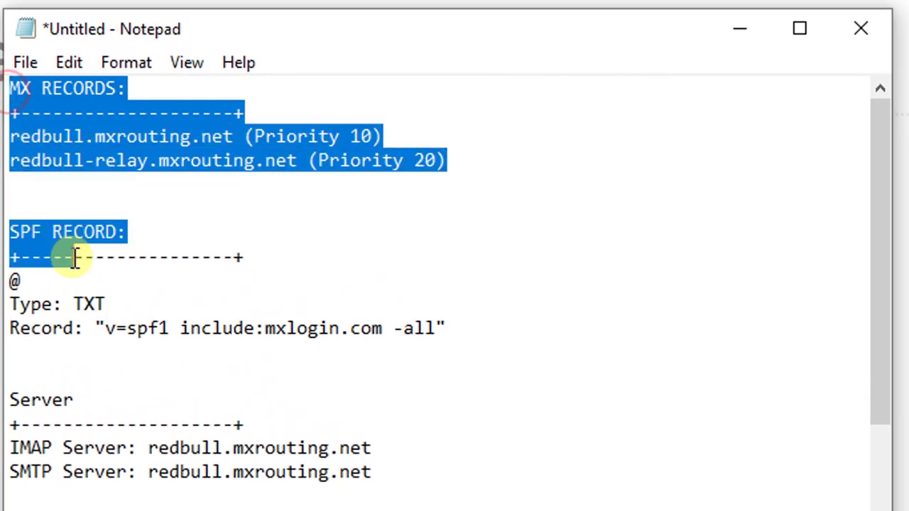
left_click_drag(75, 258, 211, 314)
left_click(165, 348)
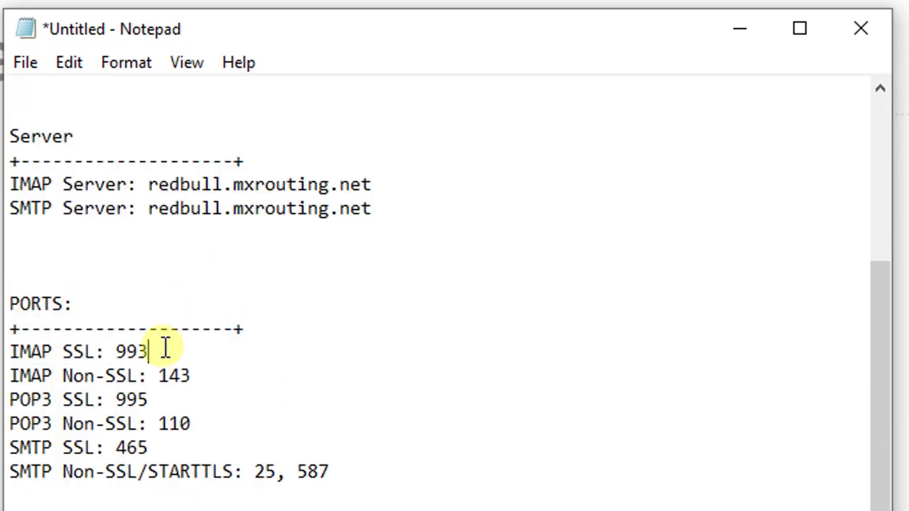
left_click(11, 179)
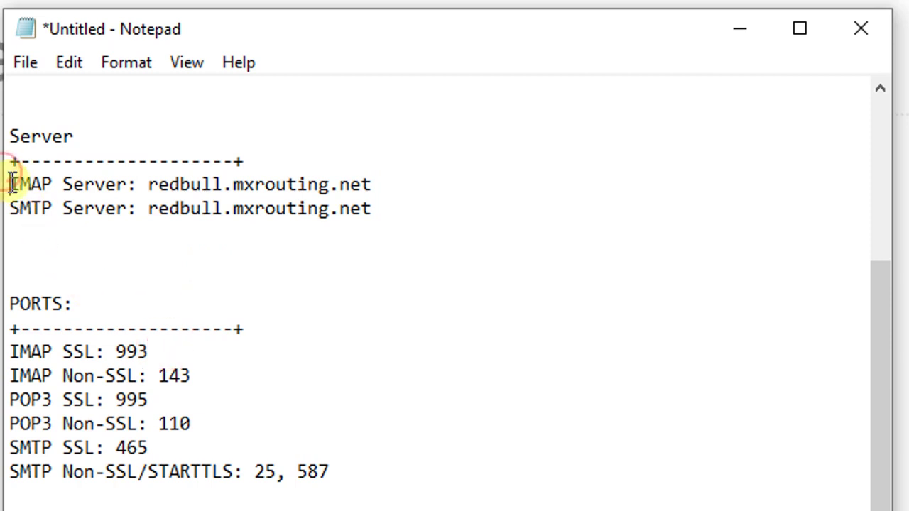
left_click_drag(11, 184, 276, 213)
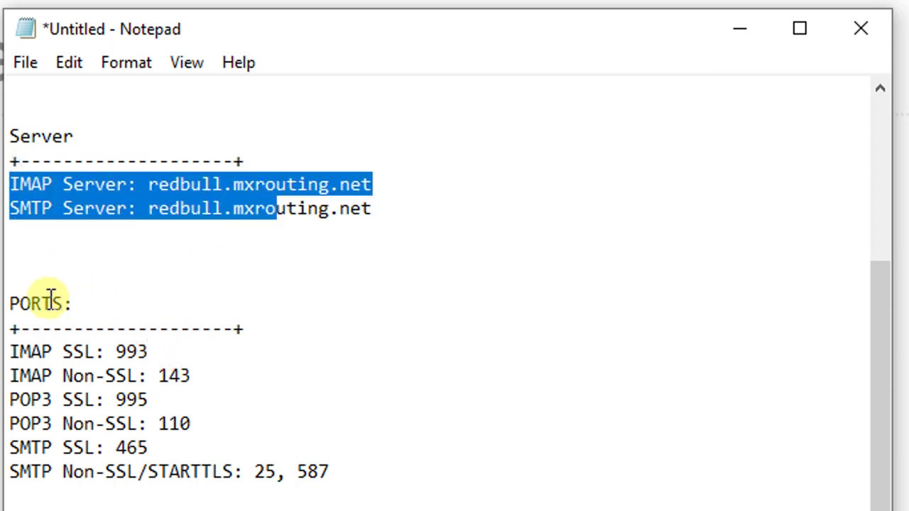
left_click(32, 500)
Step: In the redbull.mxrouting.net panel, check Account Manager > Domain Setup lists dev5.dev
left_click(739, 28)
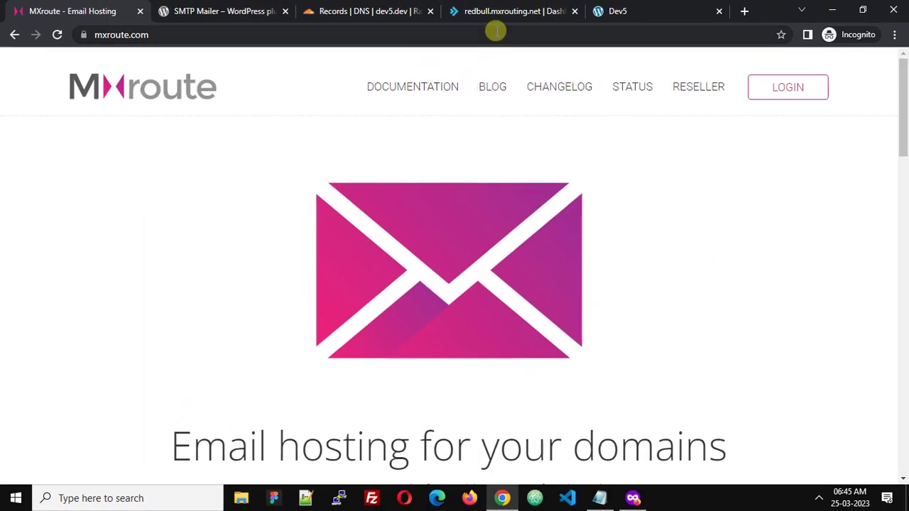
left_click(497, 12)
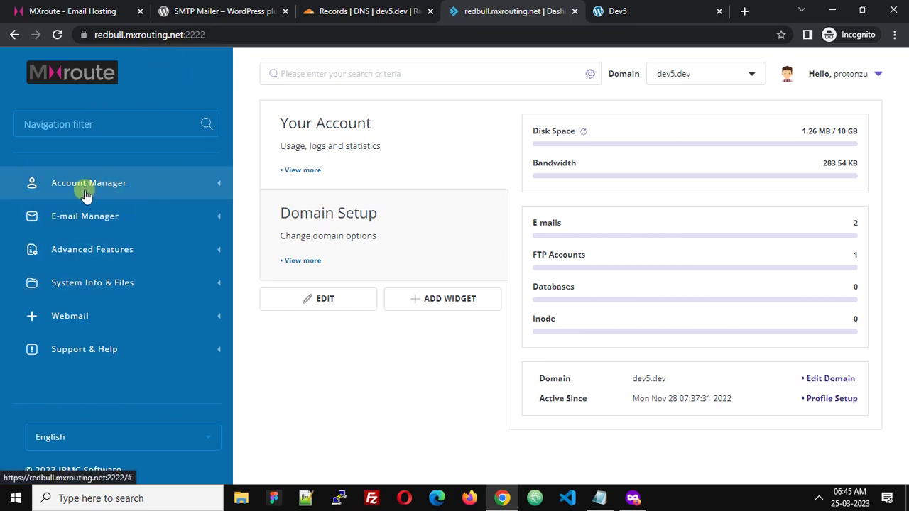
left_click(125, 186)
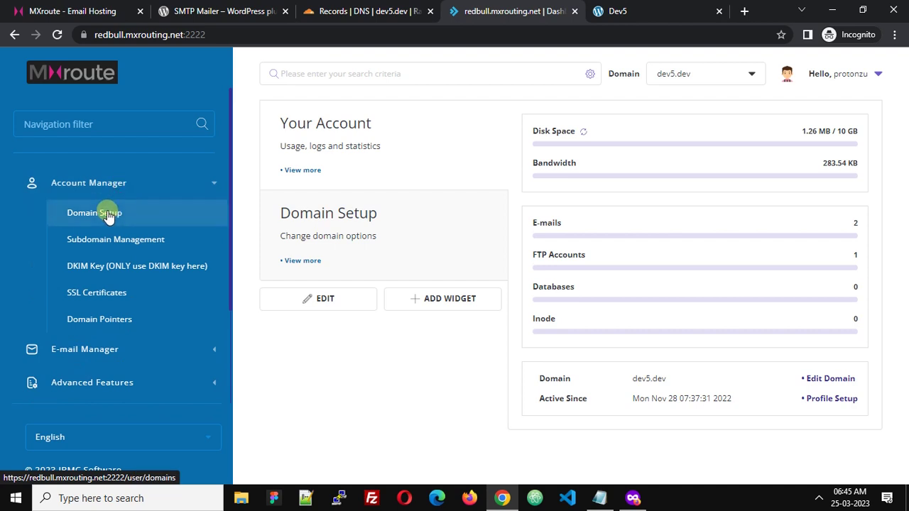
left_click(105, 218)
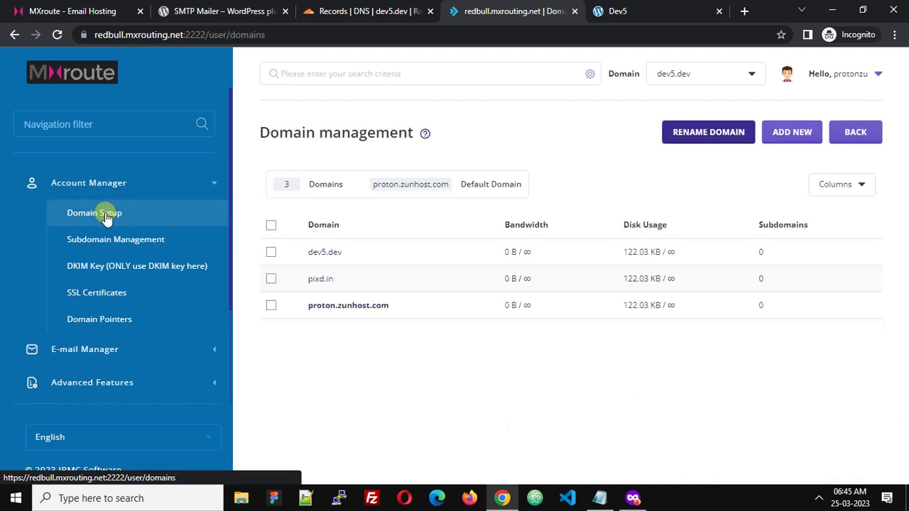
left_click(790, 136)
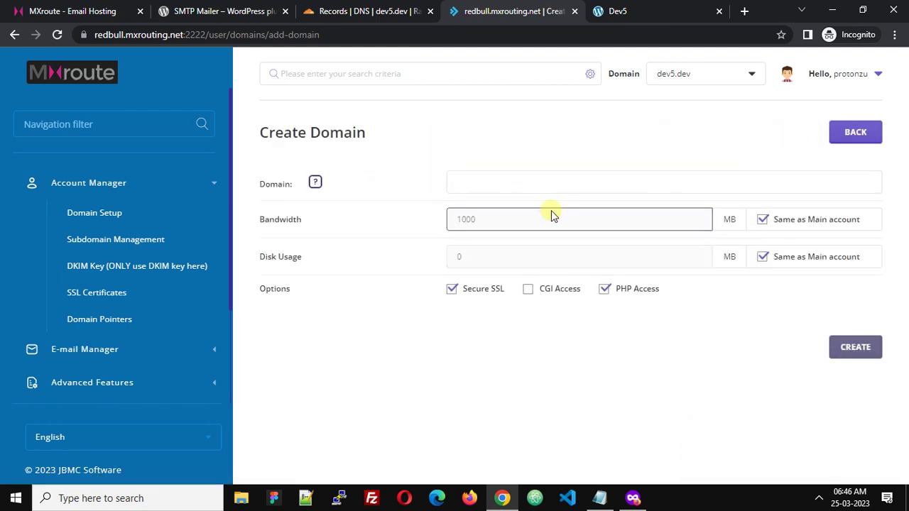
left_click(528, 185)
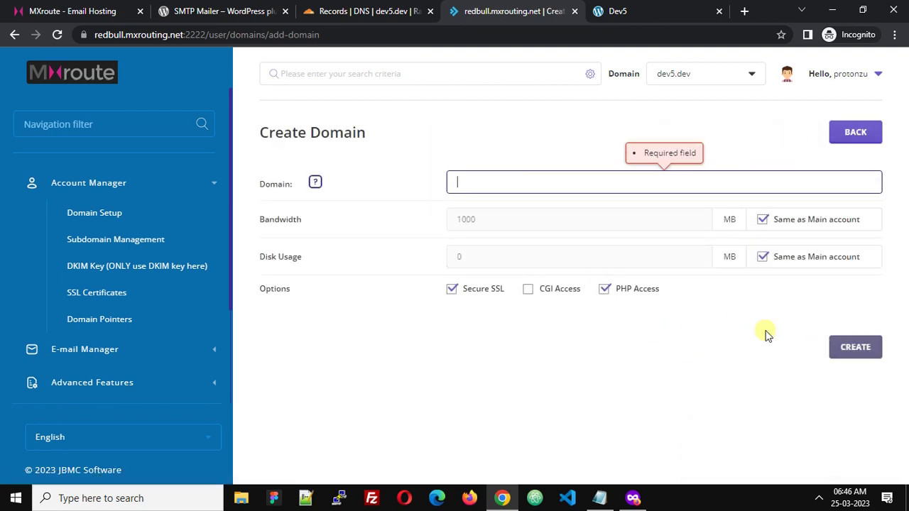
left_click(842, 135)
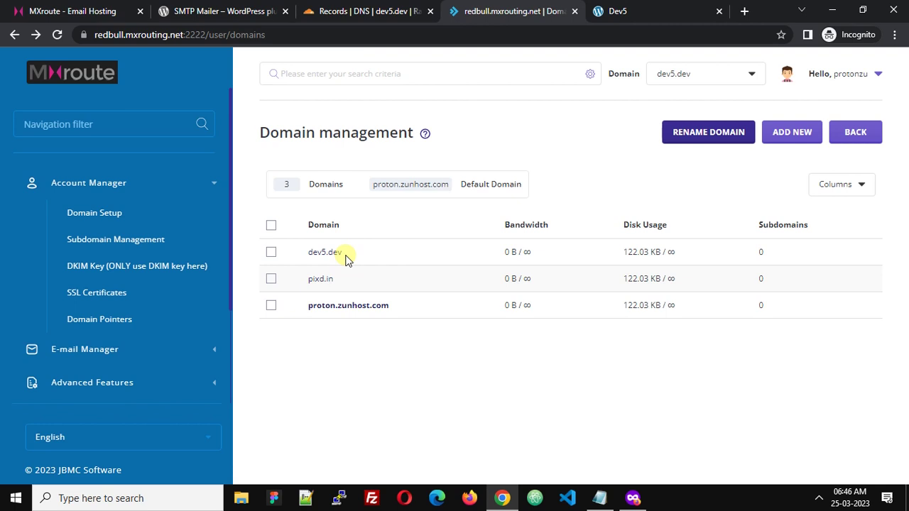
left_click(210, 184)
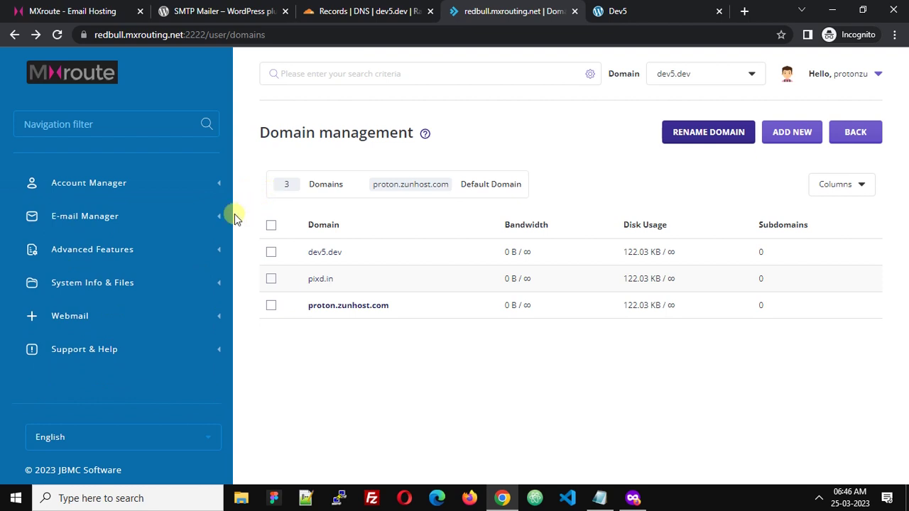
Step: Under E-mail Accounts, create the admin mailbox for dev5.dev with a generated password
left_click(214, 220)
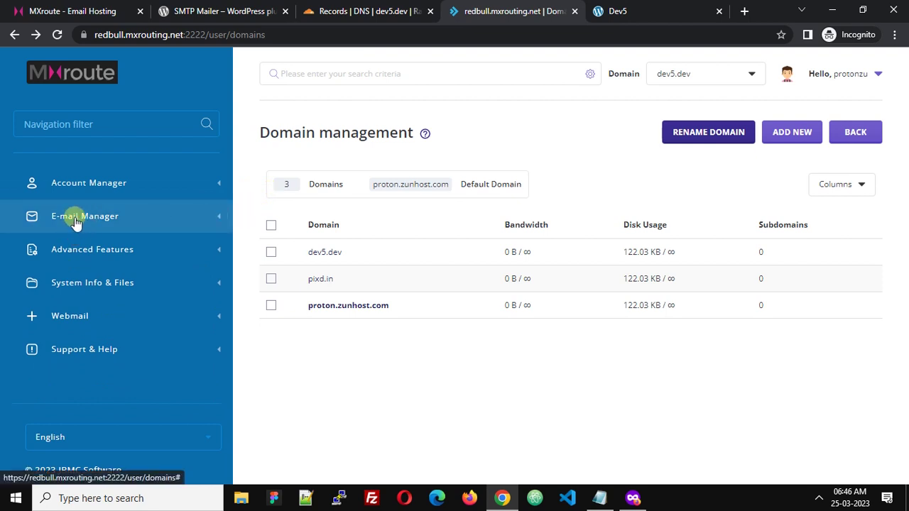
left_click(105, 220)
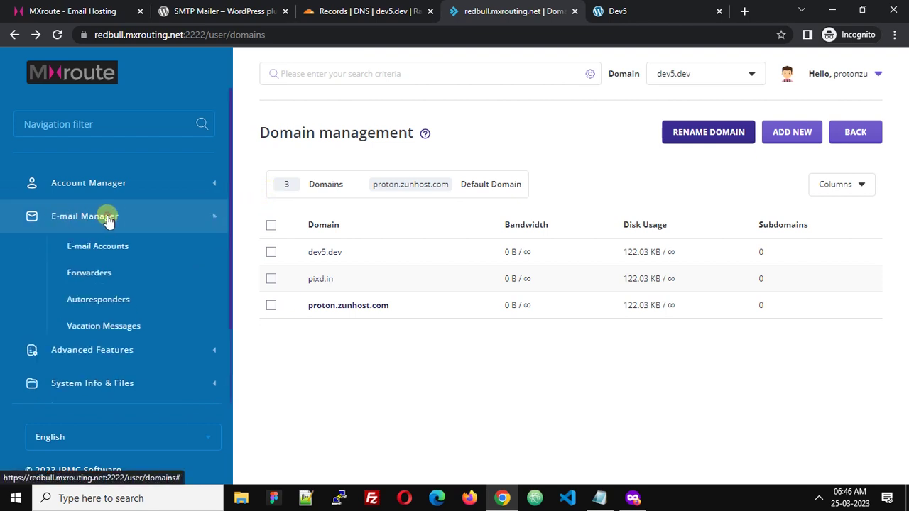
left_click(98, 254)
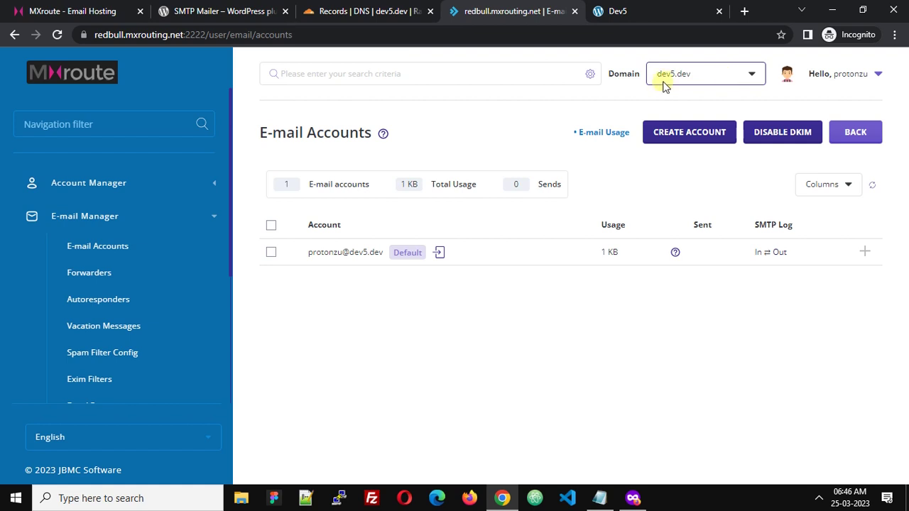
left_click(692, 133)
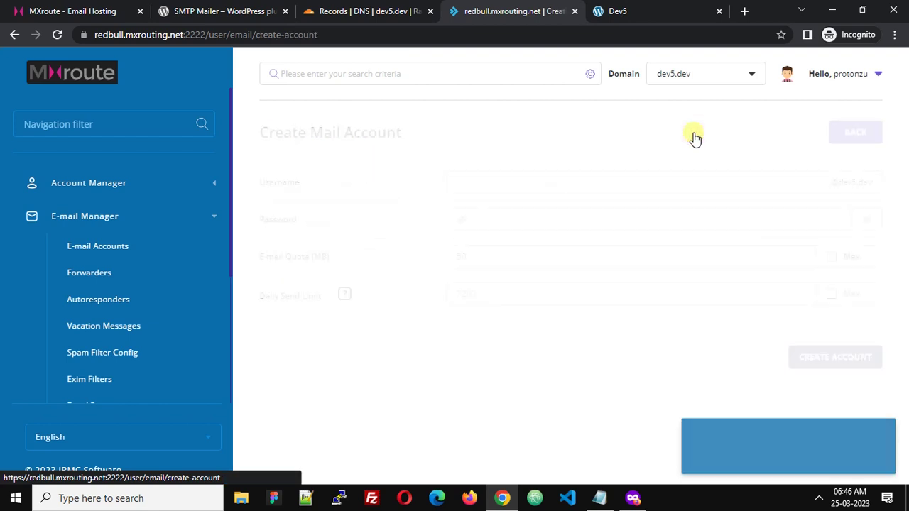
left_click(579, 188)
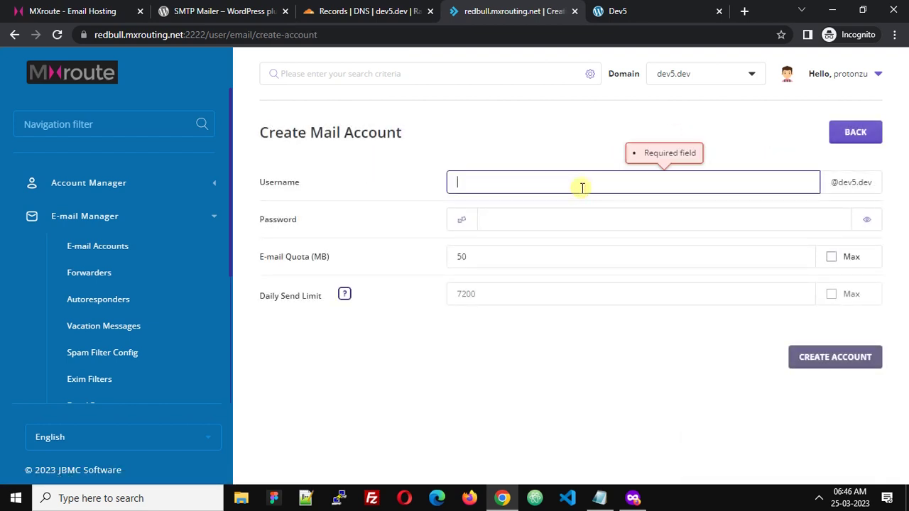
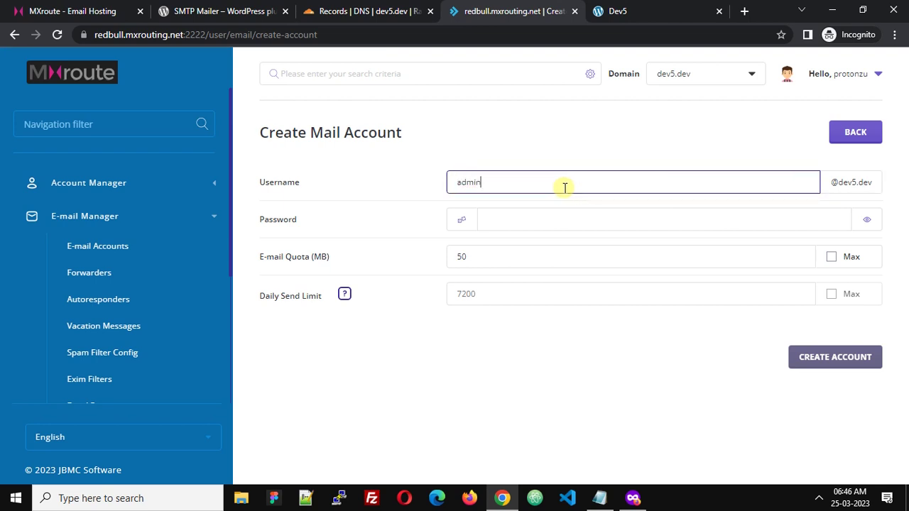
left_click(461, 219)
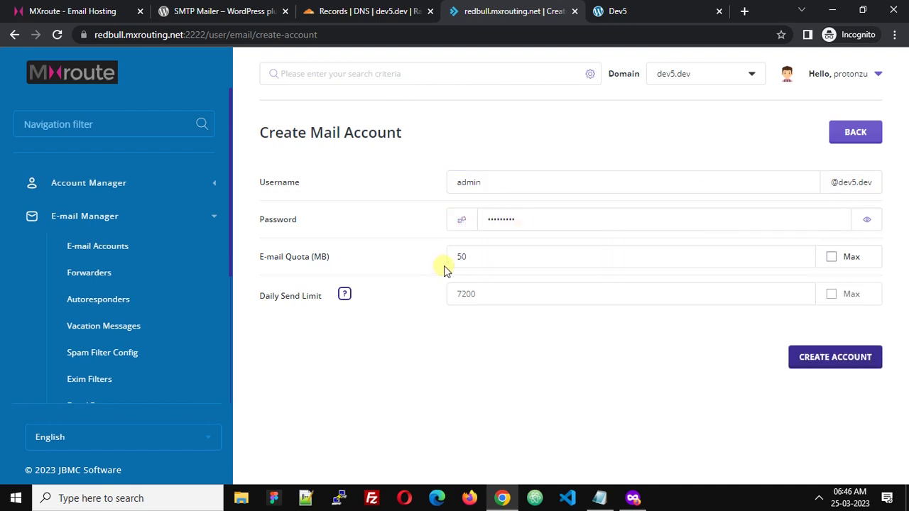
left_click(845, 362)
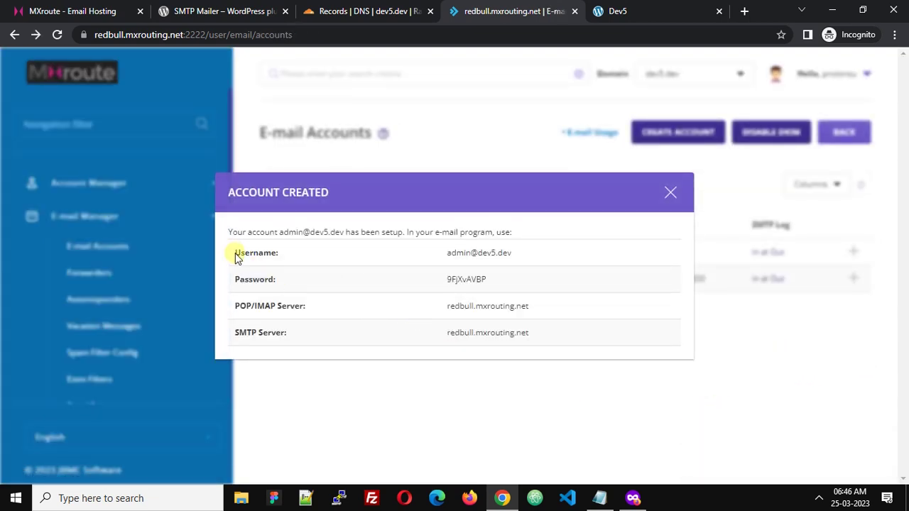
Step: Copy the admin account's login and server details into Notepad below the ports
left_click_drag(235, 254, 558, 336)
right_click(476, 249)
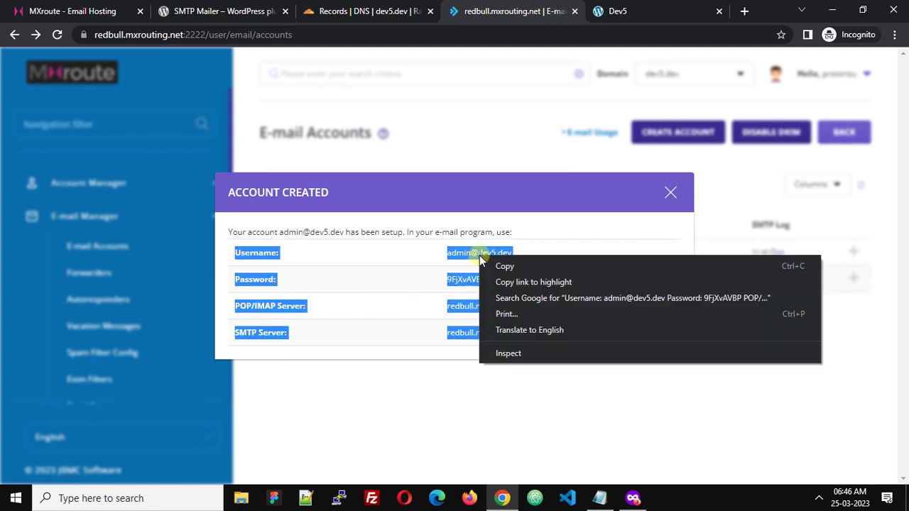
left_click(497, 263)
left_click(612, 502)
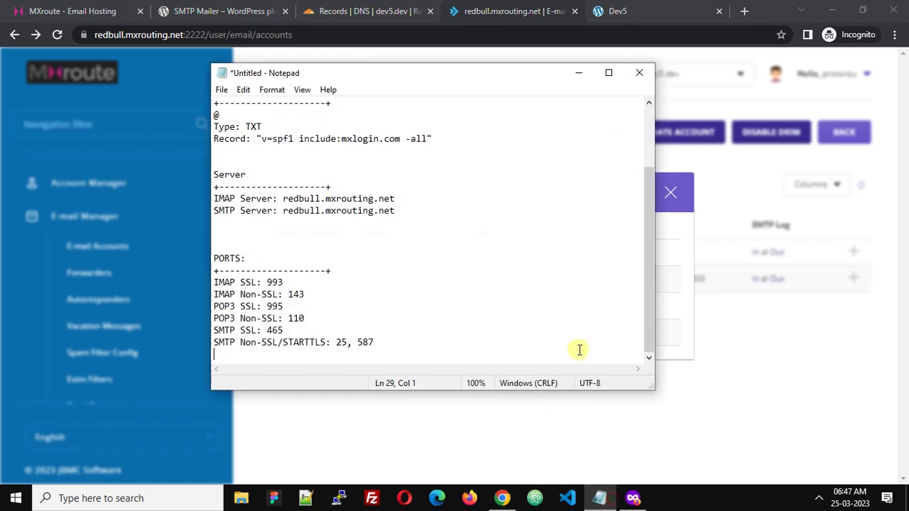
triple_click(641, 332)
left_click(486, 348)
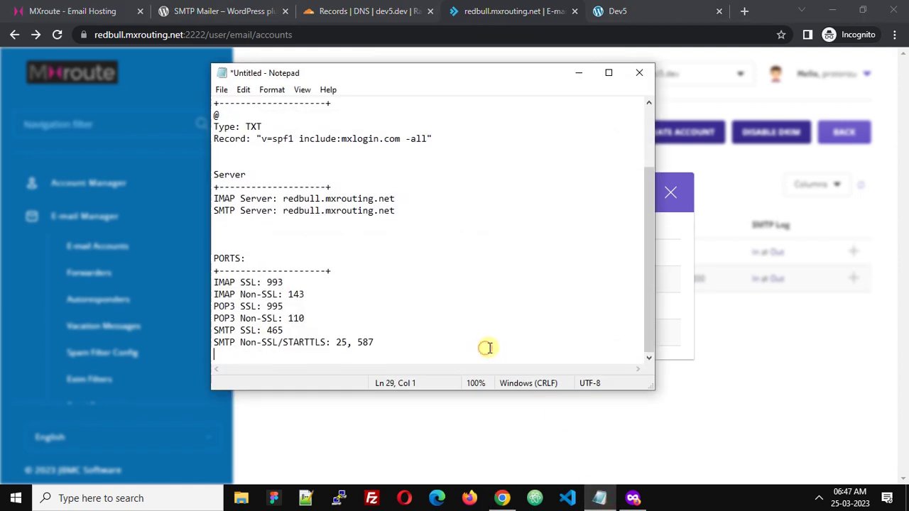
key("Return")
key("Return")
key("Return")
key("Return")
key("ctrl+v")
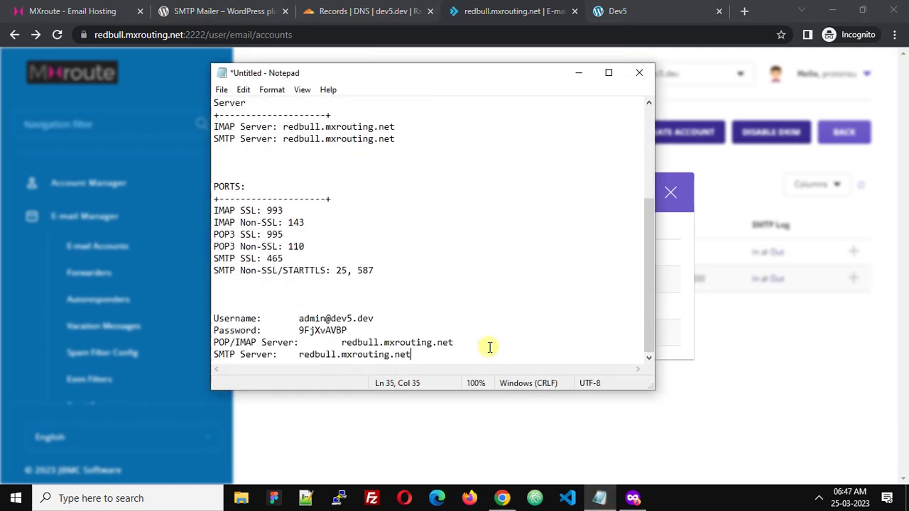
Step: Check the pasted username and POP/IMAP and SMTP server names, then close the ACCOUNT CREATED dialog
left_click_drag(299, 318, 383, 319)
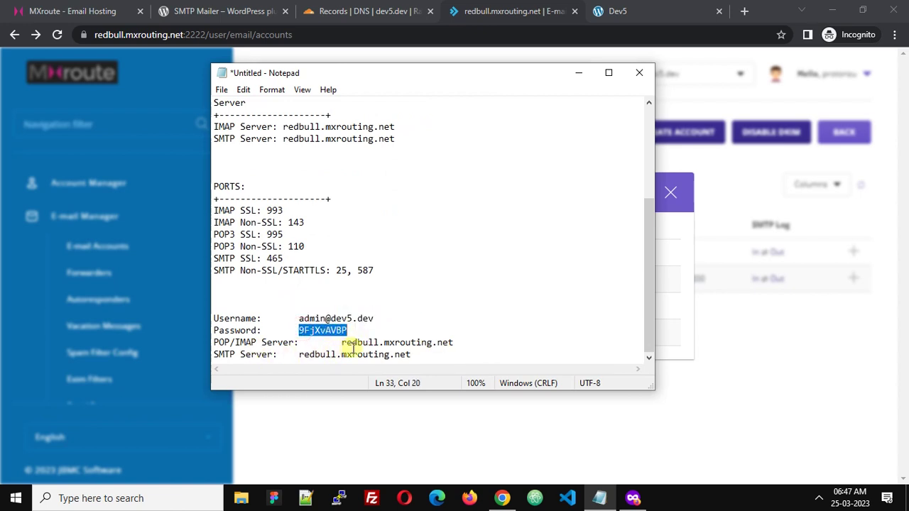
left_click_drag(341, 342, 453, 342)
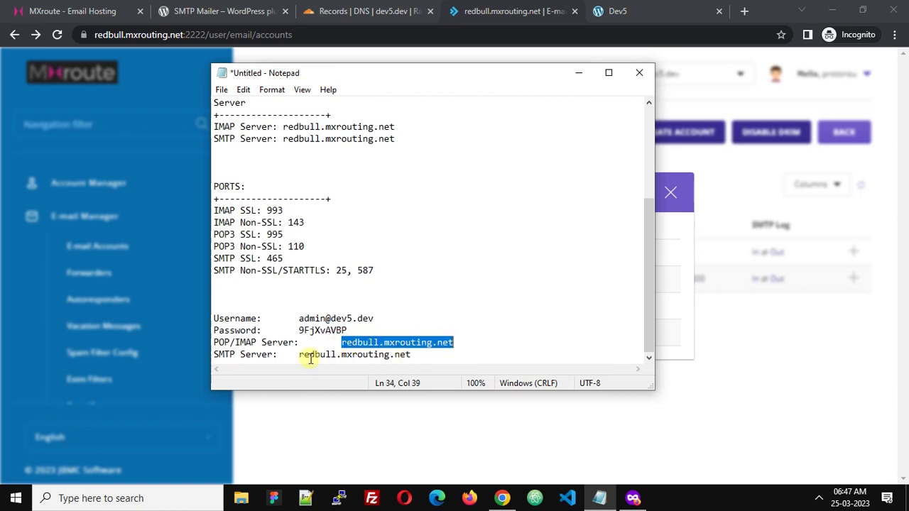
left_click_drag(301, 355, 412, 354)
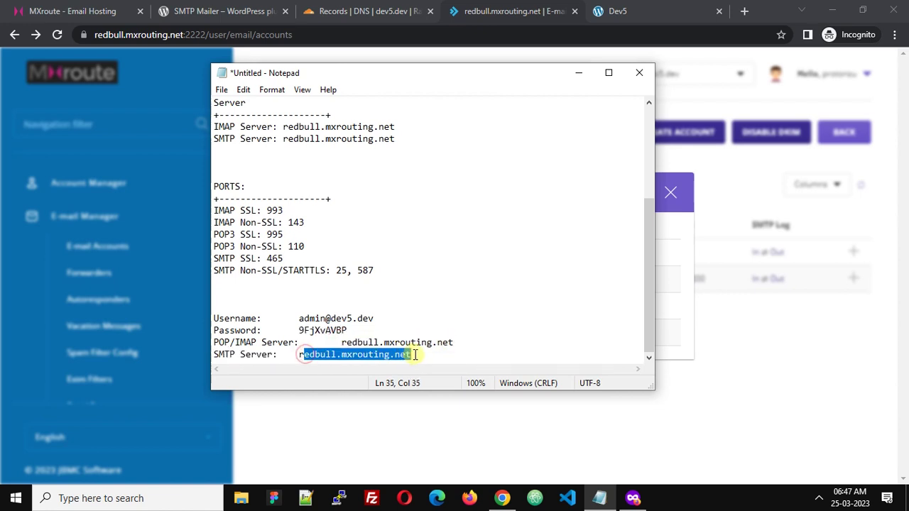
left_click(456, 345)
left_click(577, 72)
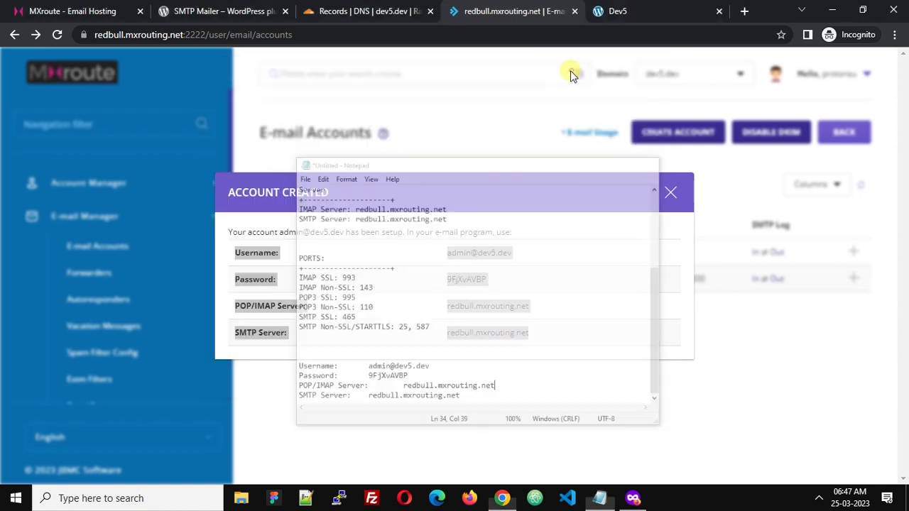
left_click(672, 194)
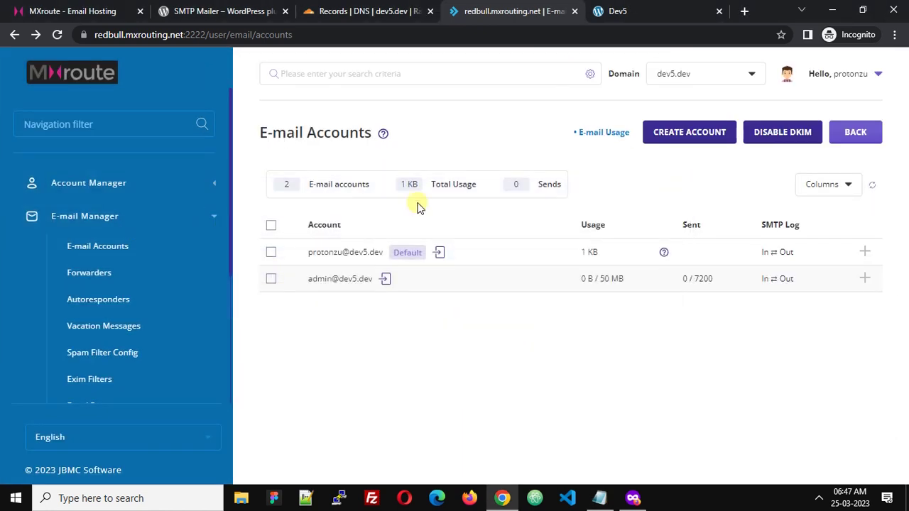
Step: Collapse E-mail Manager and return to the Cloudflare dev5.dev DNS records
left_click(216, 219)
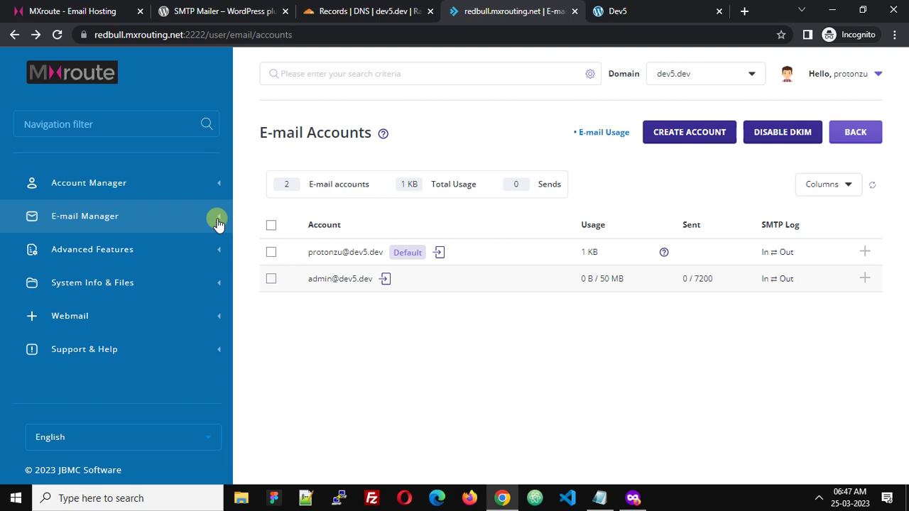
left_click(359, 11)
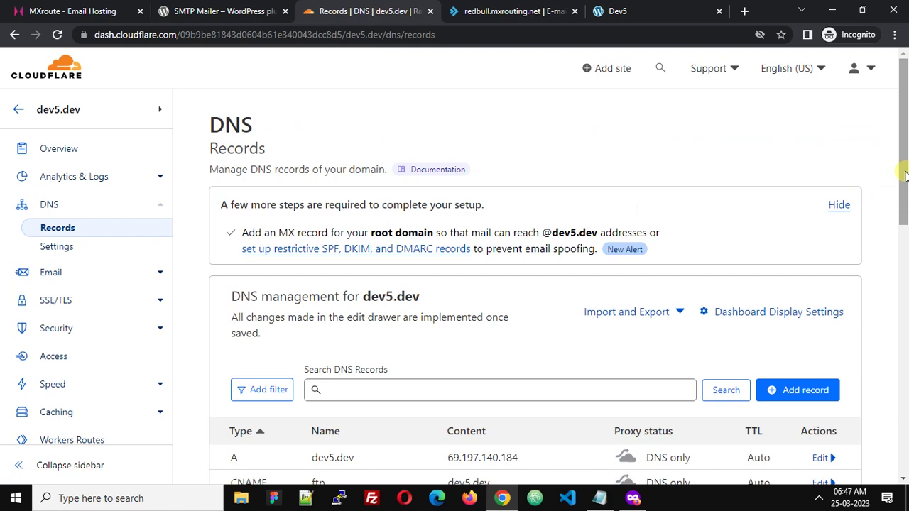
Step: Start a new DNS record and copy the priority 10 server name redbull.mxrouting.net from the notes
left_click_drag(904, 176, 903, 240)
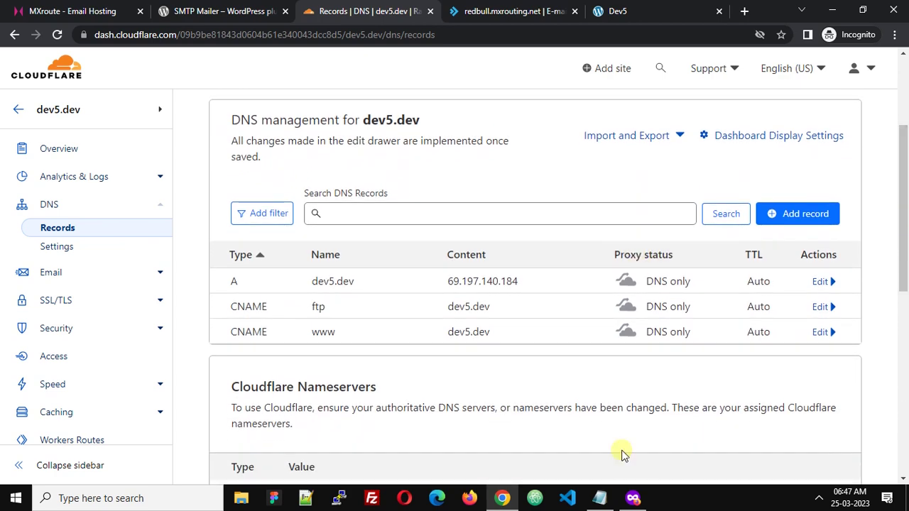
left_click(811, 218)
left_click(596, 501)
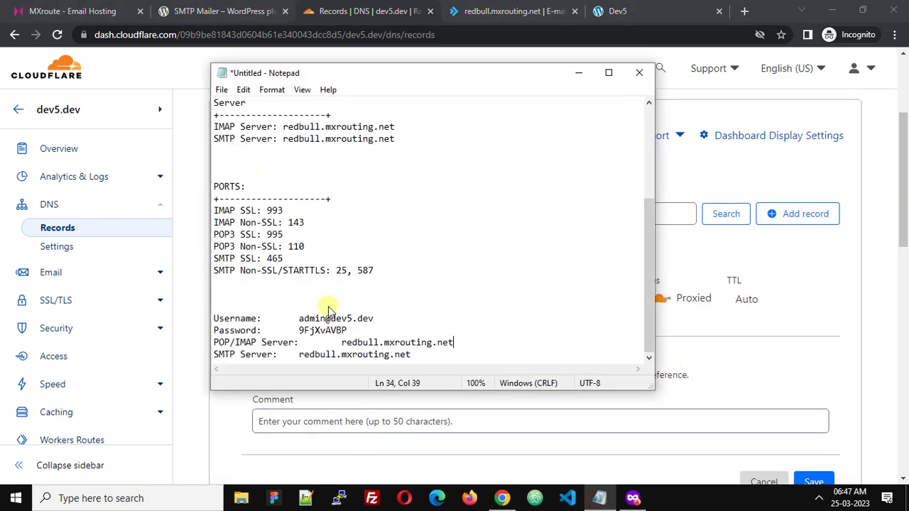
left_click_drag(647, 257, 643, 144)
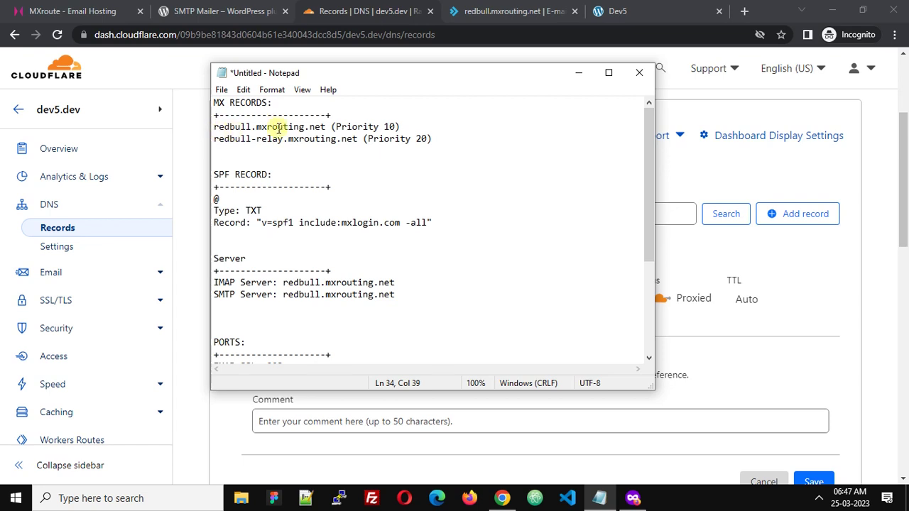
left_click_drag(215, 128, 315, 128)
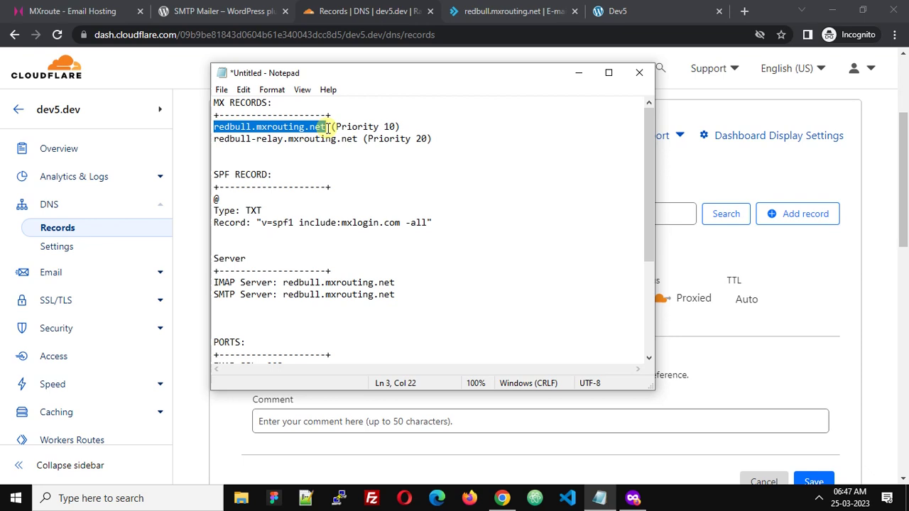
left_click(578, 72)
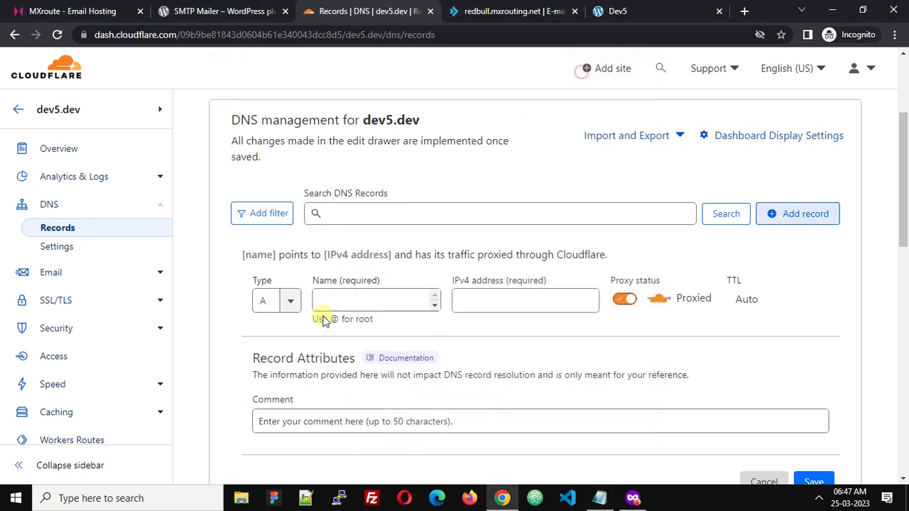
Step: Save an MX record named @ pointing to redbull.mxrouting.net with priority 10
left_click(290, 301)
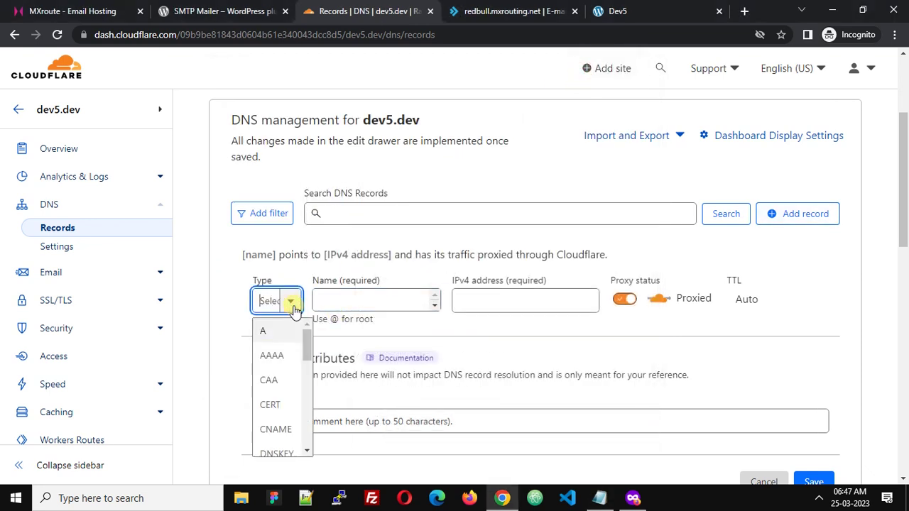
type("m")
left_click(266, 331)
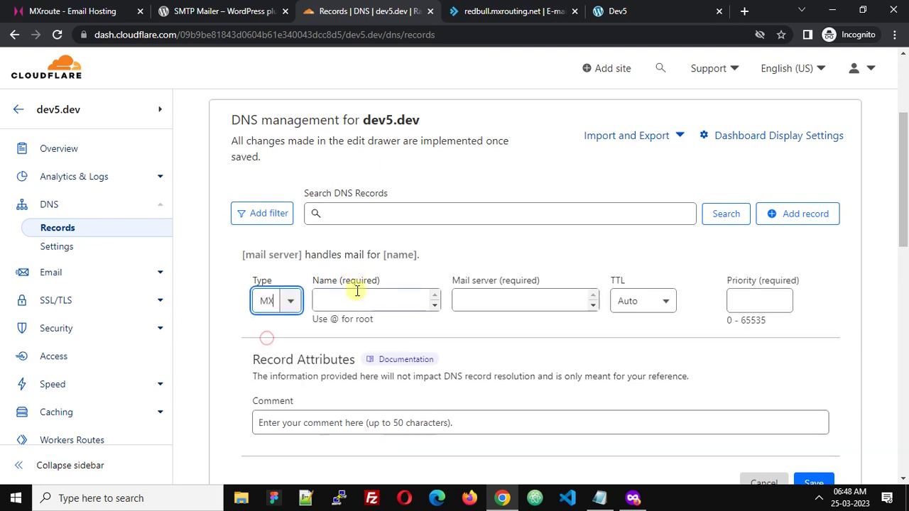
left_click(350, 299)
type("@")
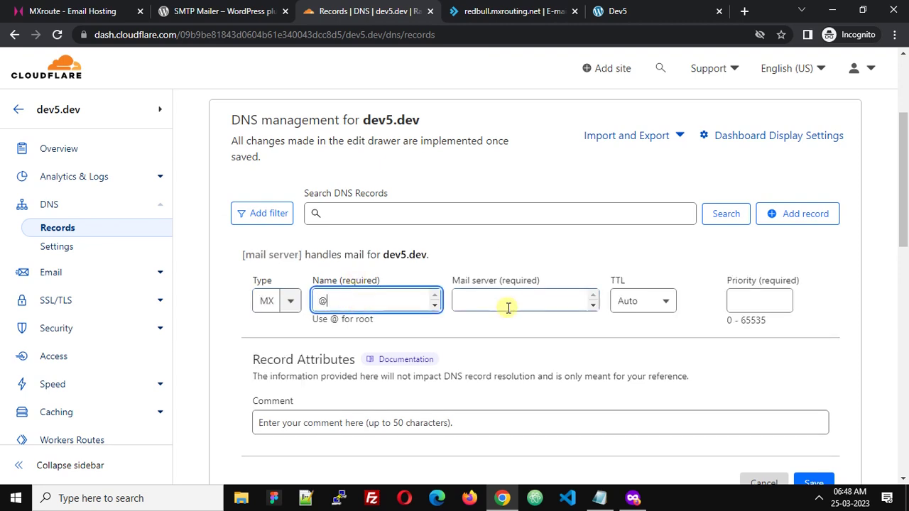
left_click(491, 305)
key("ctrl+v")
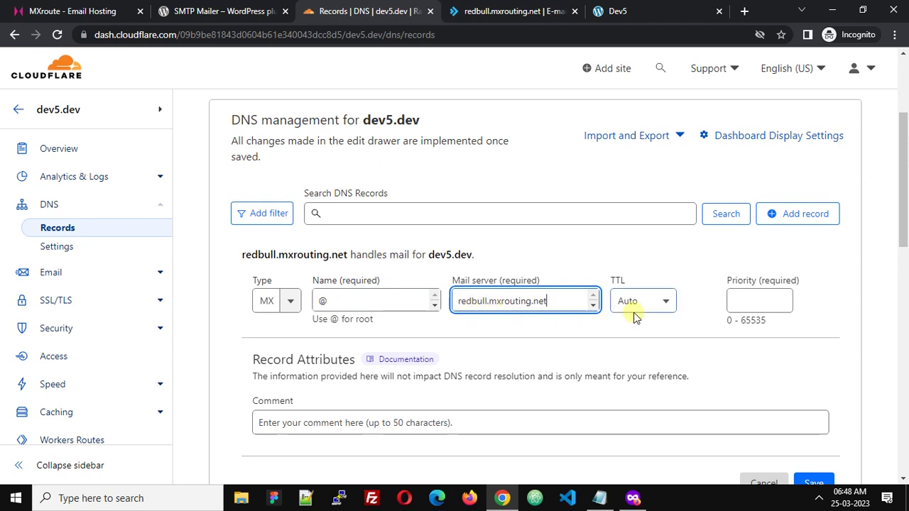
left_click(752, 299)
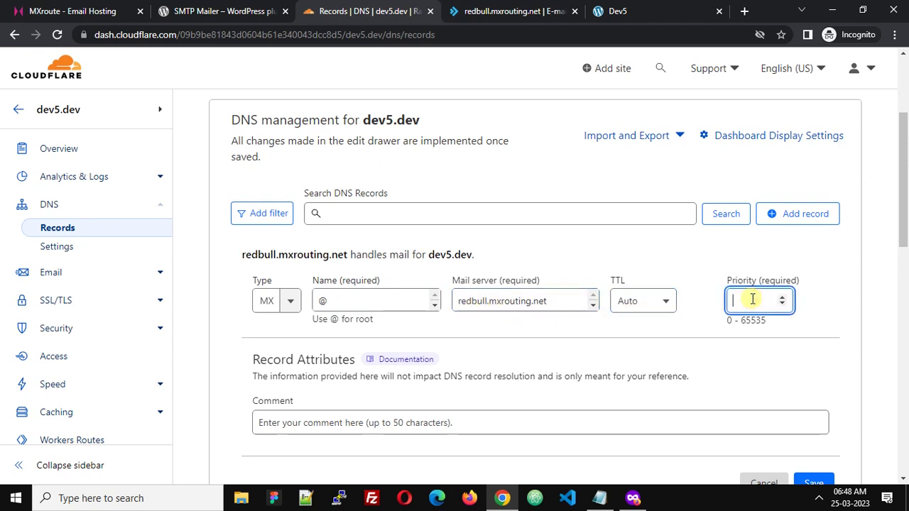
scroll(876, 232, "down", 3)
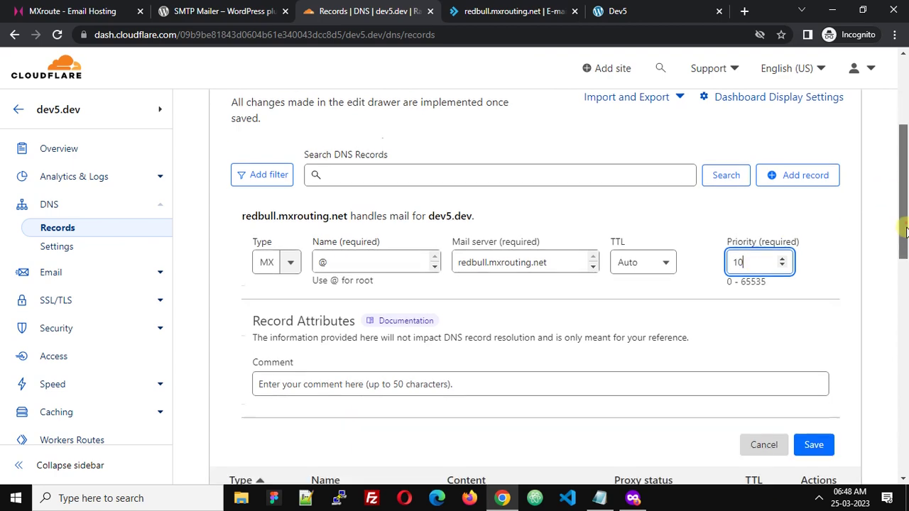
left_click(822, 339)
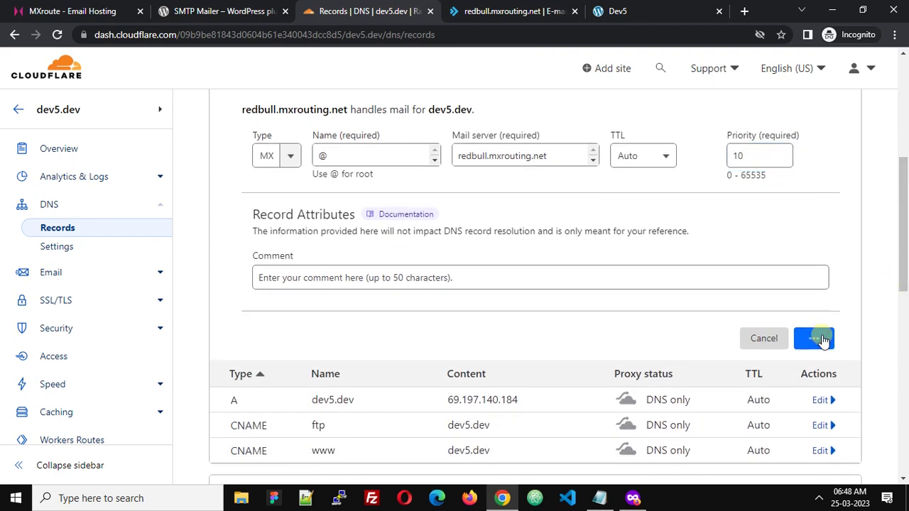
Step: Copy the priority 20 relay server name redbull-relay.mxrouting.net from the notes
left_click(599, 501)
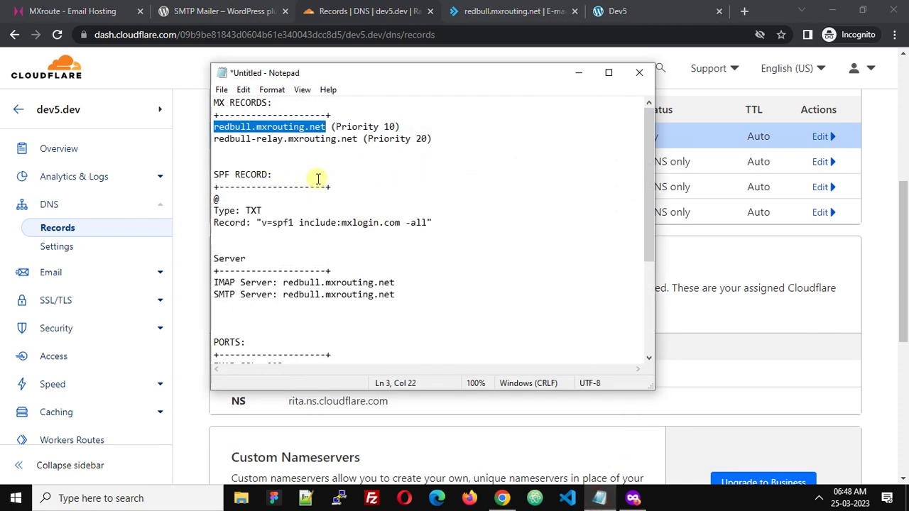
left_click_drag(214, 139, 361, 139)
key("ctrl+c")
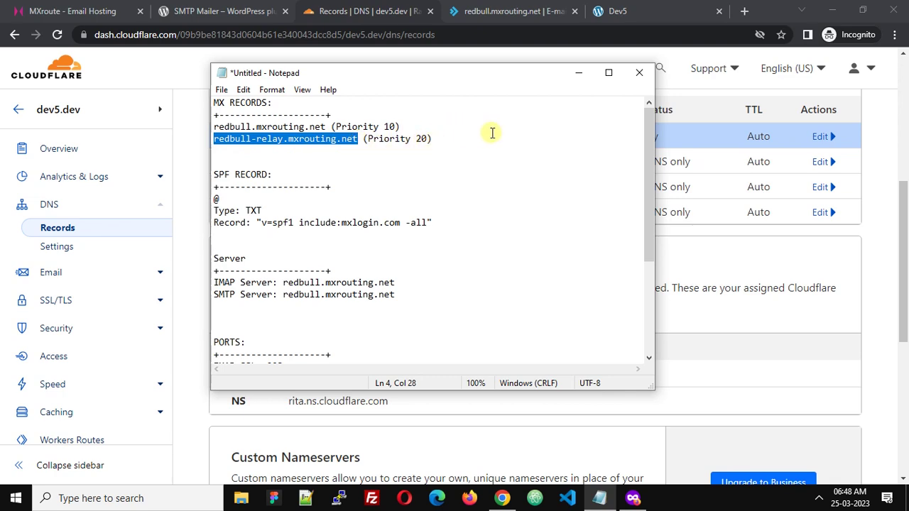
left_click(579, 75)
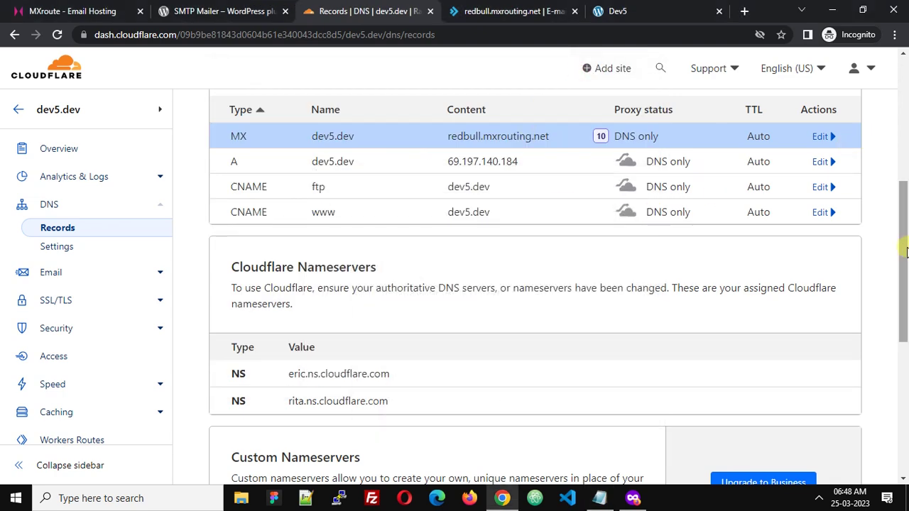
scroll(904, 255, "up", 2)
Step: Save an MX record named @ pointing to redbull-relay.mxrouting.net with priority 20
left_click(817, 207)
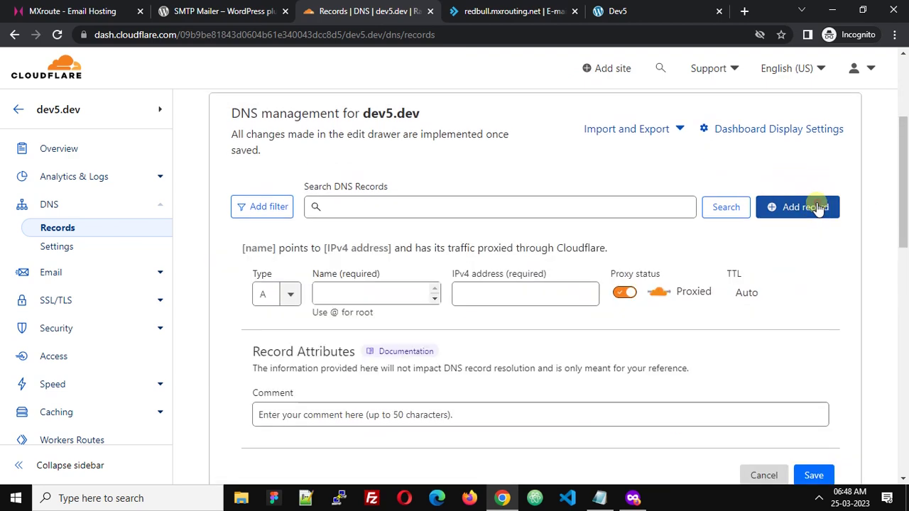
left_click(290, 297)
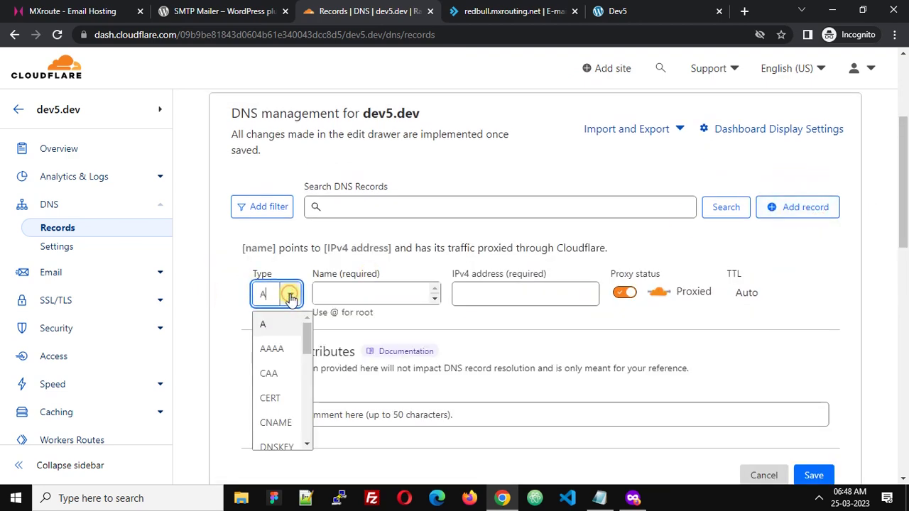
type("m")
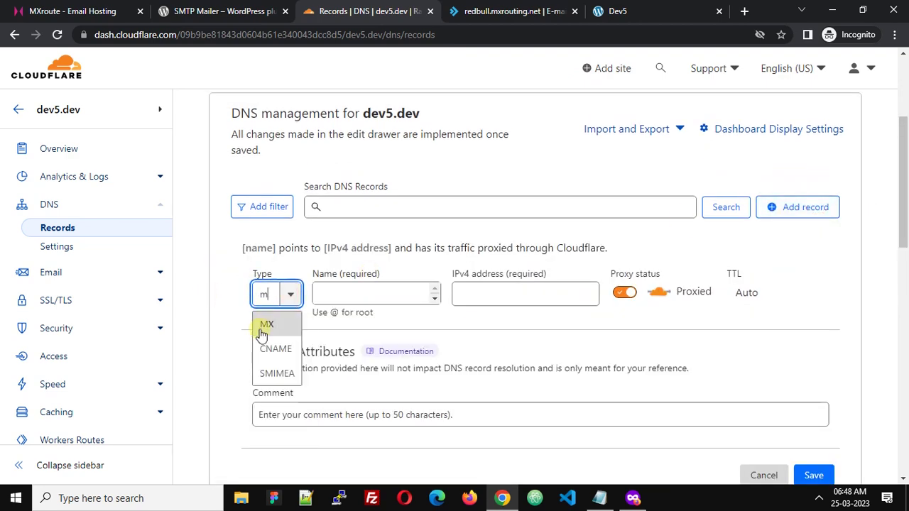
left_click(267, 324)
left_click(348, 291)
type("@")
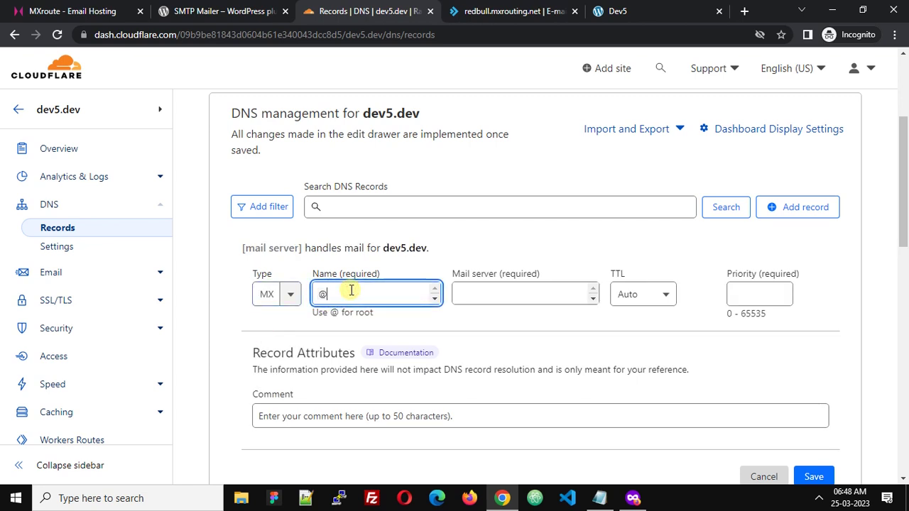
left_click(504, 292)
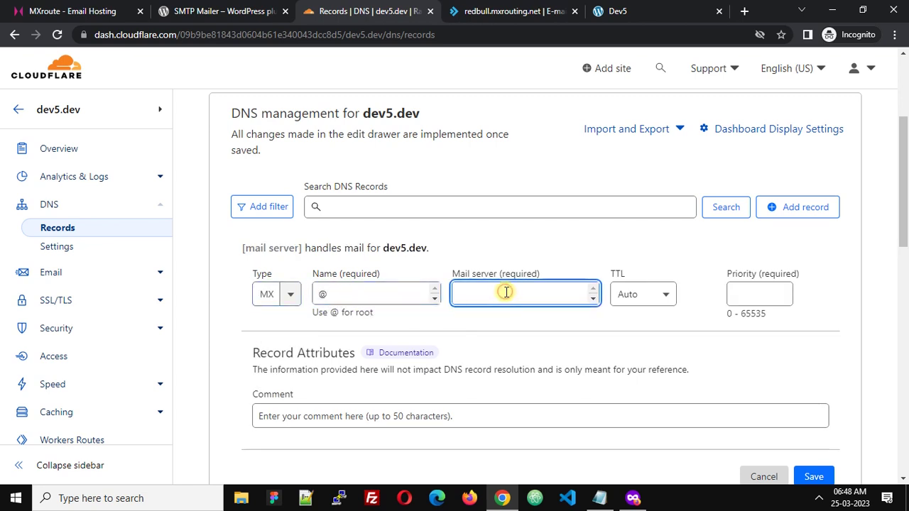
key("ctrl+v")
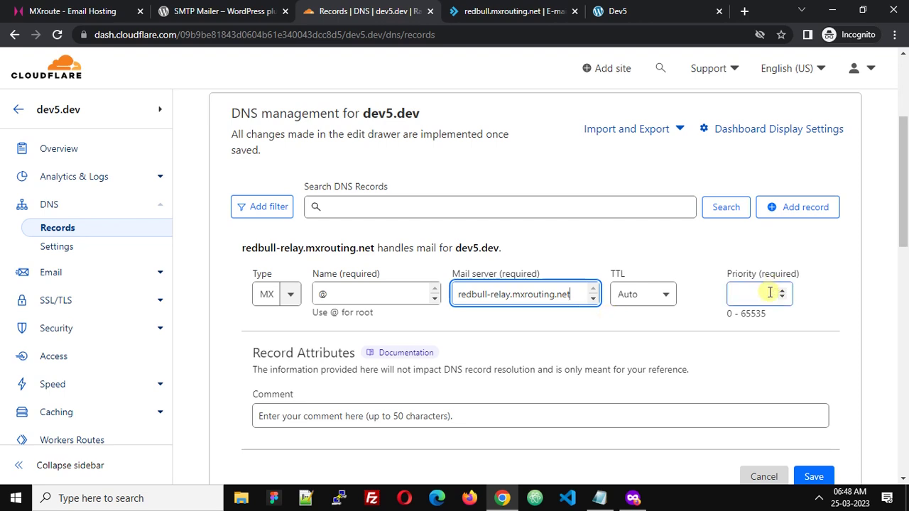
left_click(769, 292)
type("2")
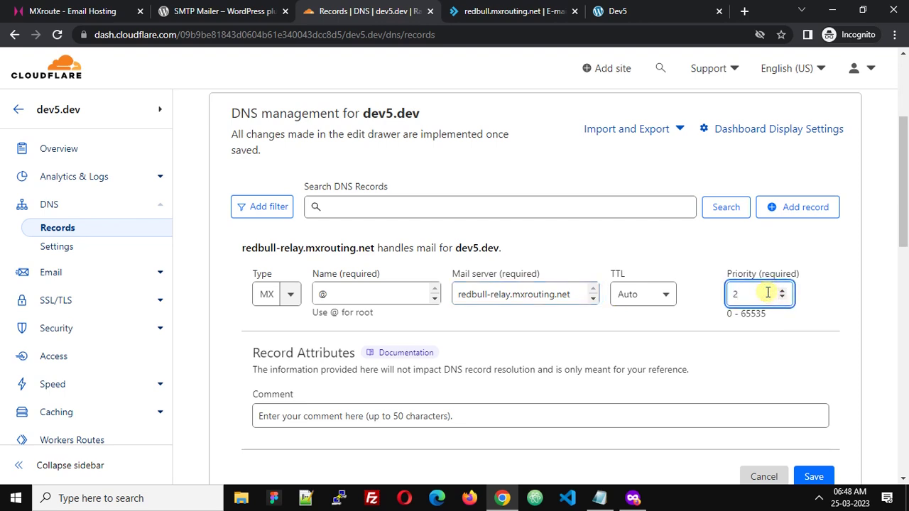
type("0")
left_click(814, 476)
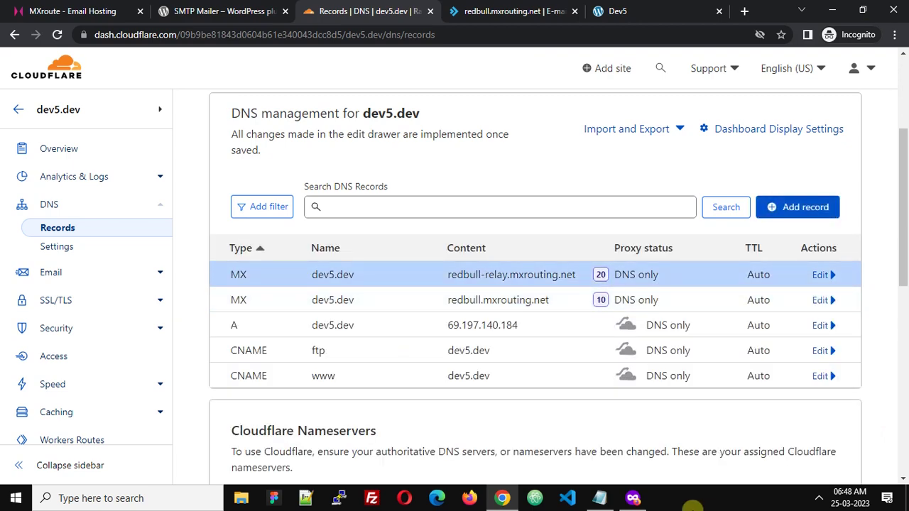
left_click(599, 498)
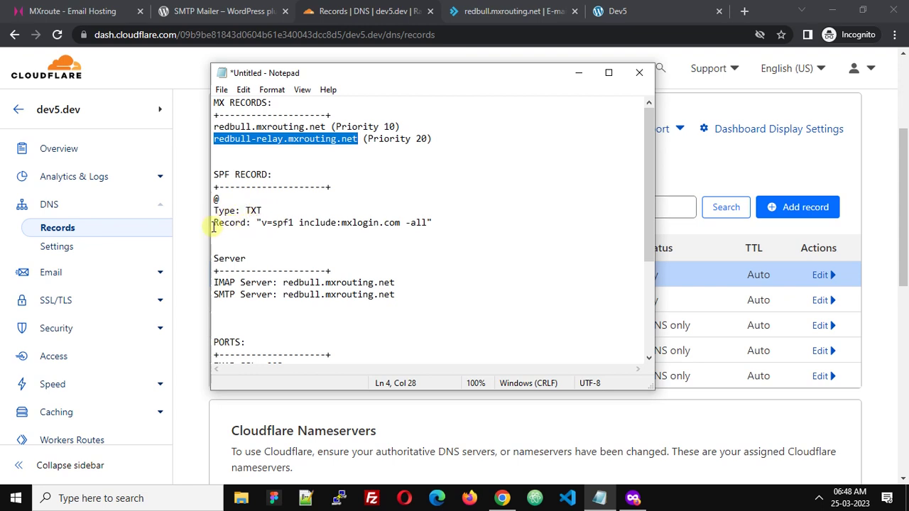
Step: Copy the SPF value from the notes and start a new TXT record for dev5.dev
left_click_drag(257, 223, 440, 225)
key("ctrl+c")
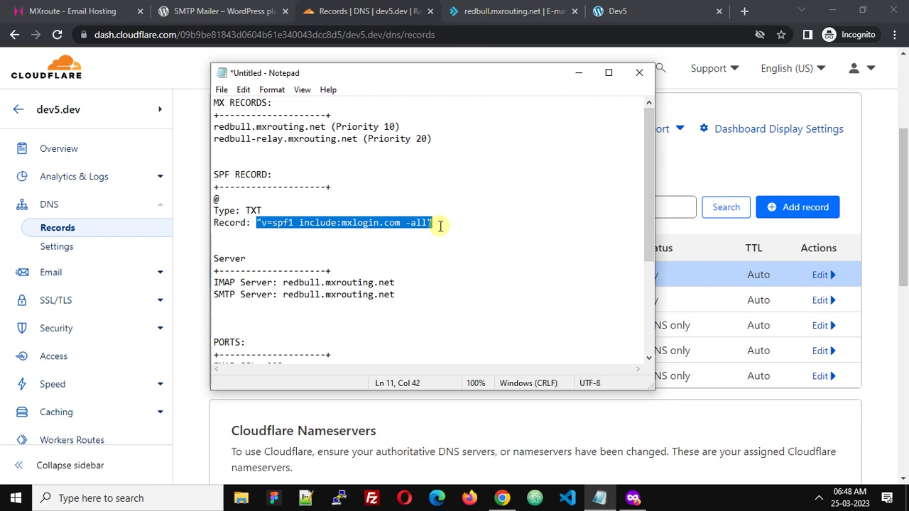
left_click(578, 73)
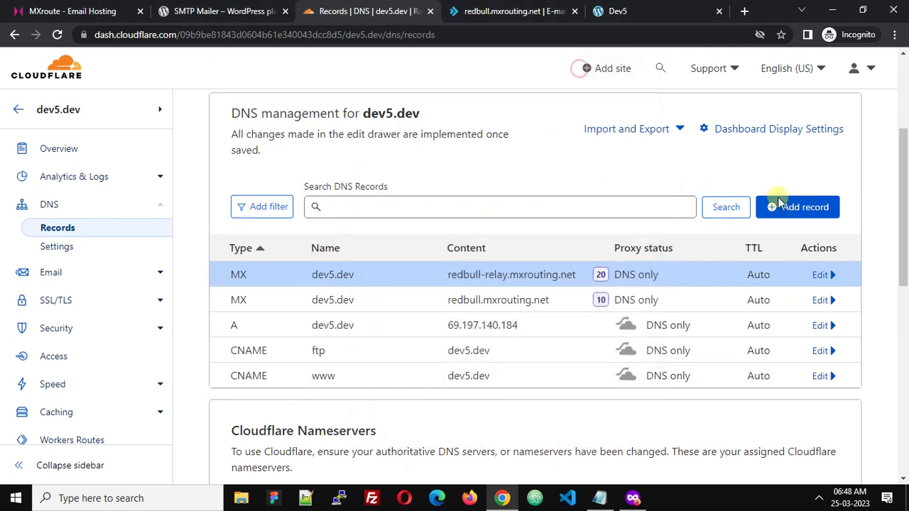
left_click(797, 208)
left_click(287, 296)
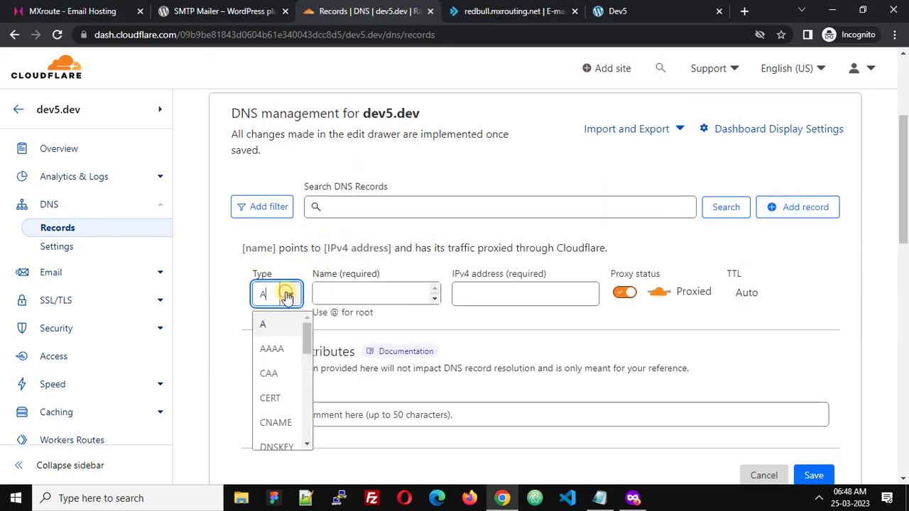
type("tx")
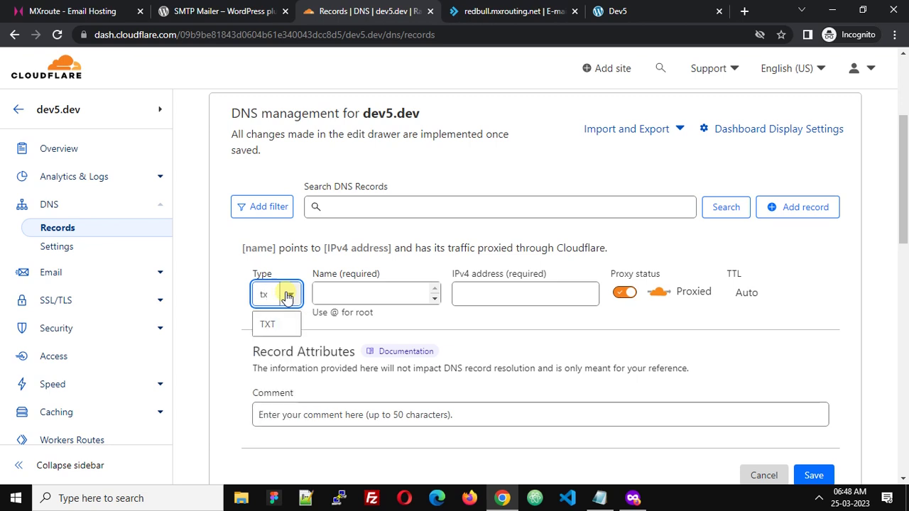
left_click(269, 324)
Step: Name the TXT record @ with content 'v=spf1 include:mxlogin.com -all' and save it
left_click(347, 295)
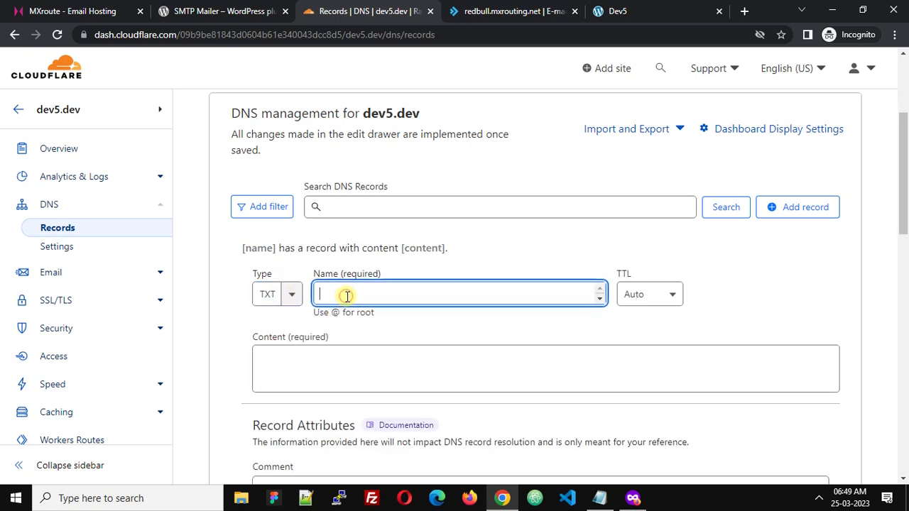
type("@")
left_click(325, 367)
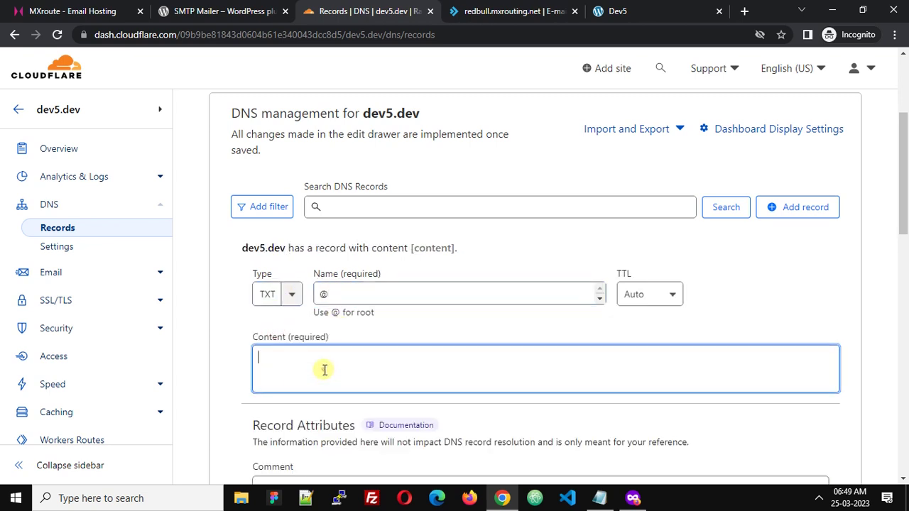
key("ctrl+v")
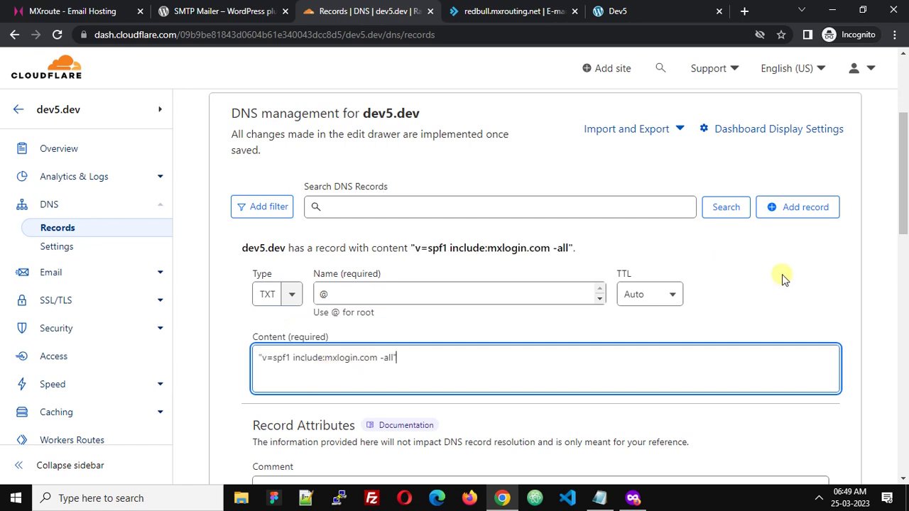
left_click_drag(902, 156, 902, 212)
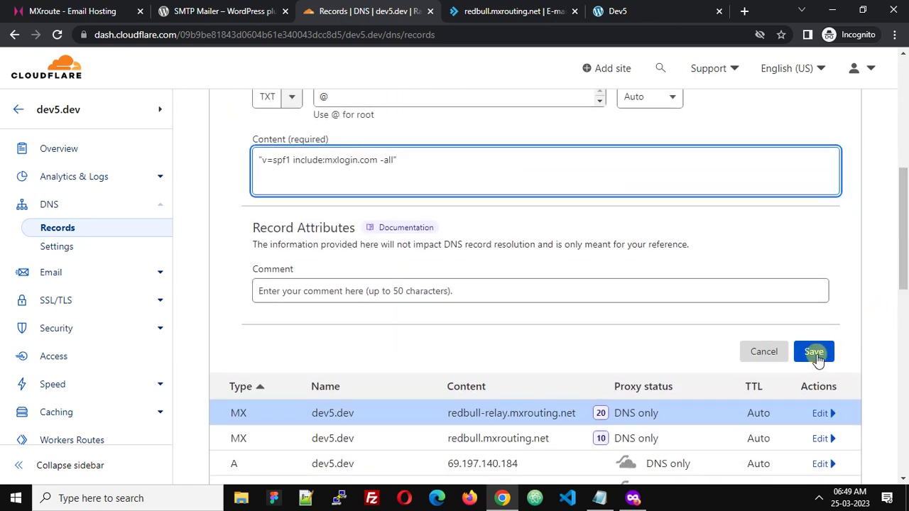
left_click(817, 355)
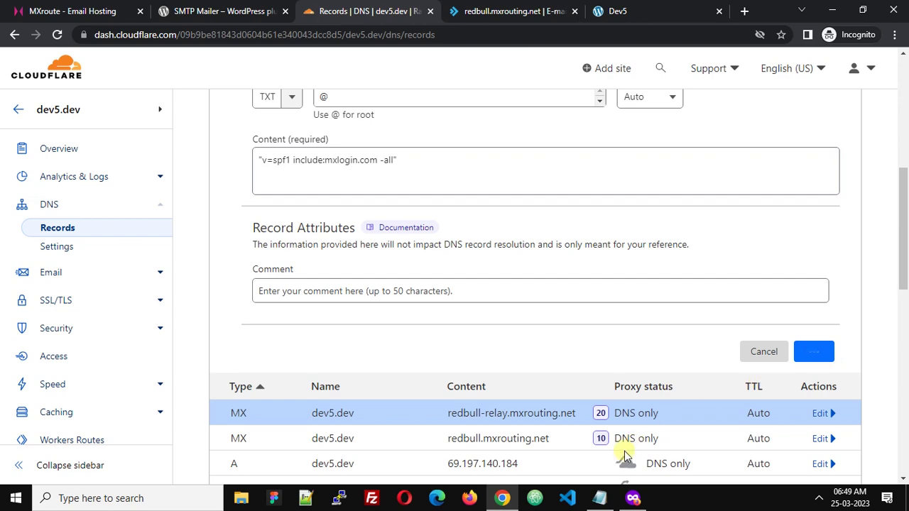
left_click(598, 499)
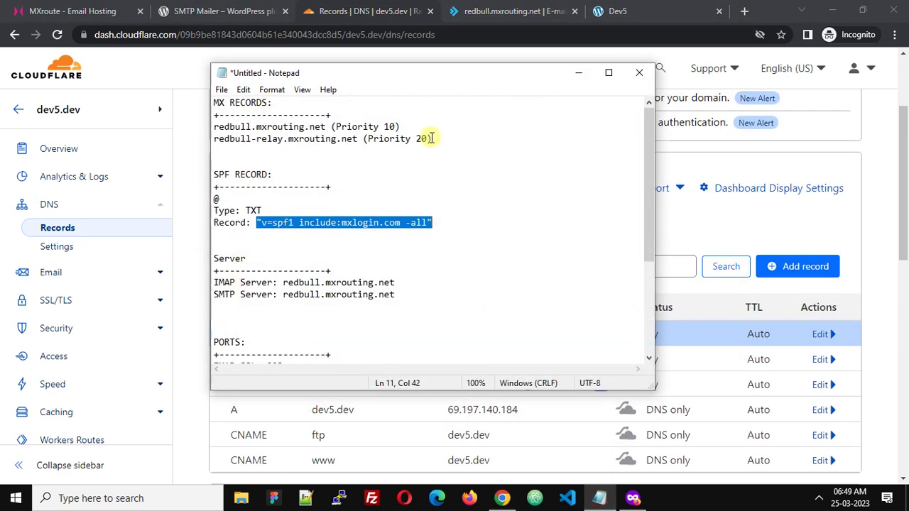
left_click(578, 76)
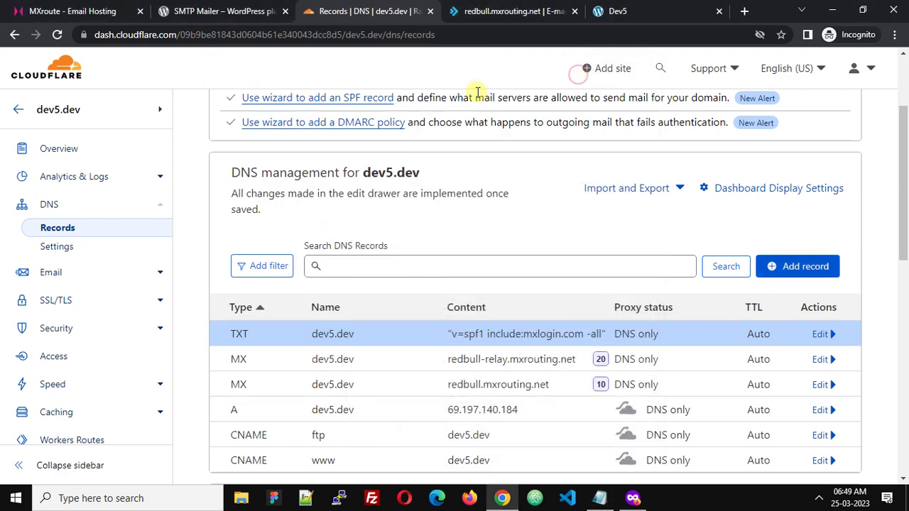
Step: In MXroute, open the dev5.dev x._domainkey DKIM record and select its name for copying
left_click(479, 12)
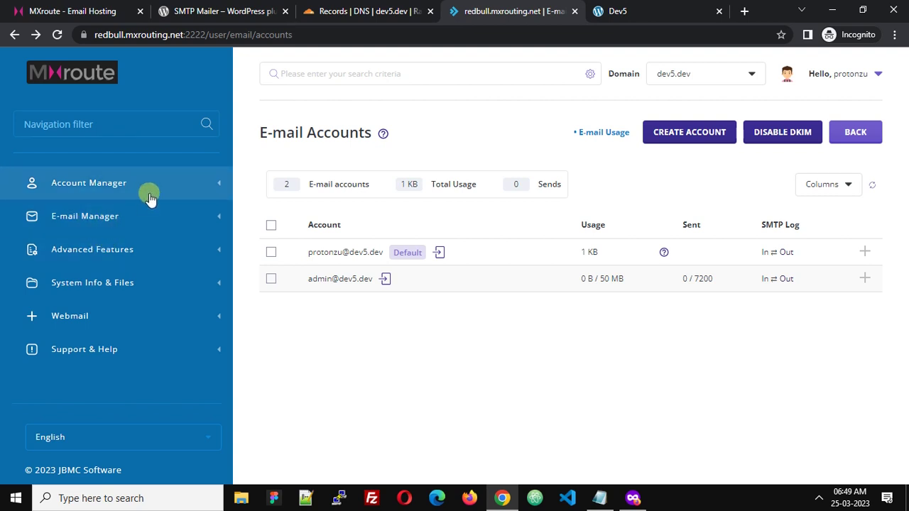
left_click(128, 186)
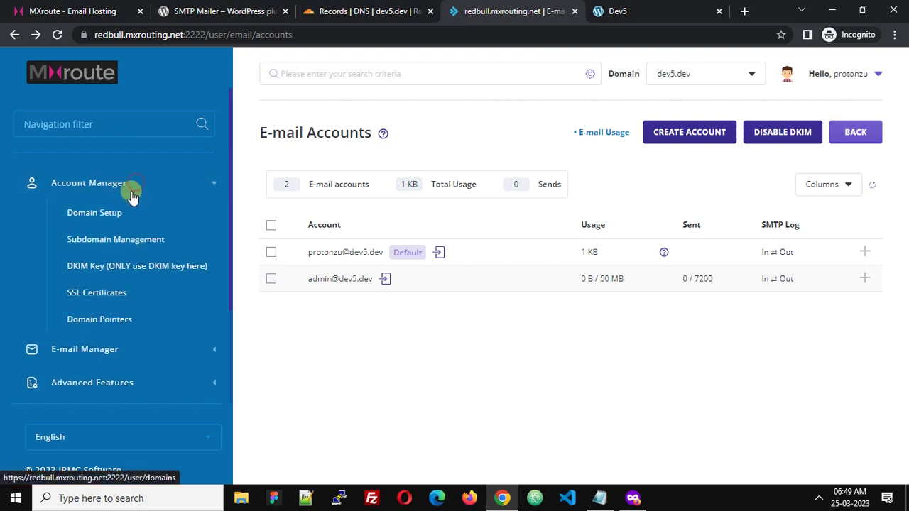
left_click(103, 272)
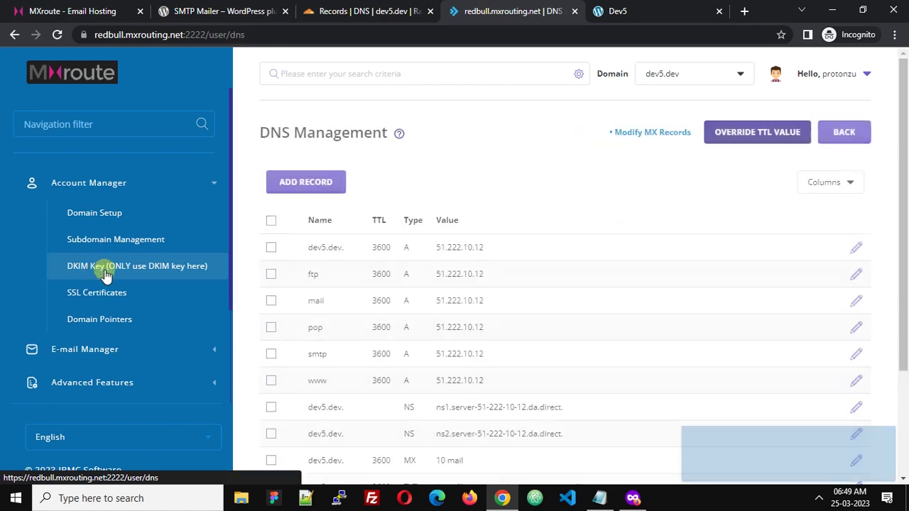
left_click_drag(900, 221, 902, 334)
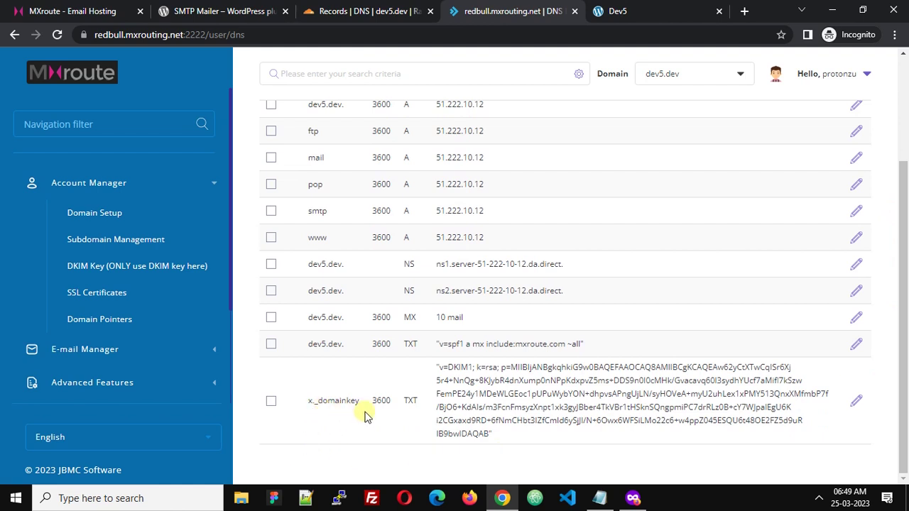
left_click(856, 402)
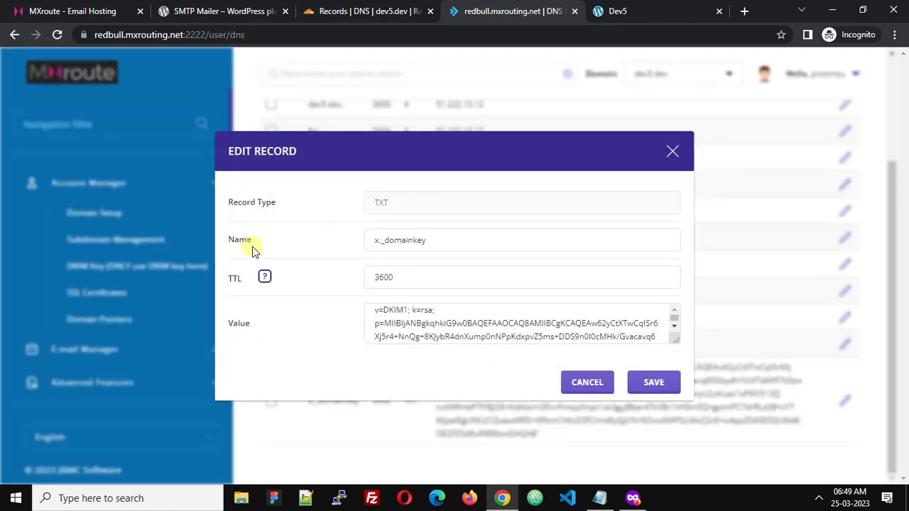
left_click(419, 246)
left_click_drag(452, 244, 345, 245)
key("ctrl+c")
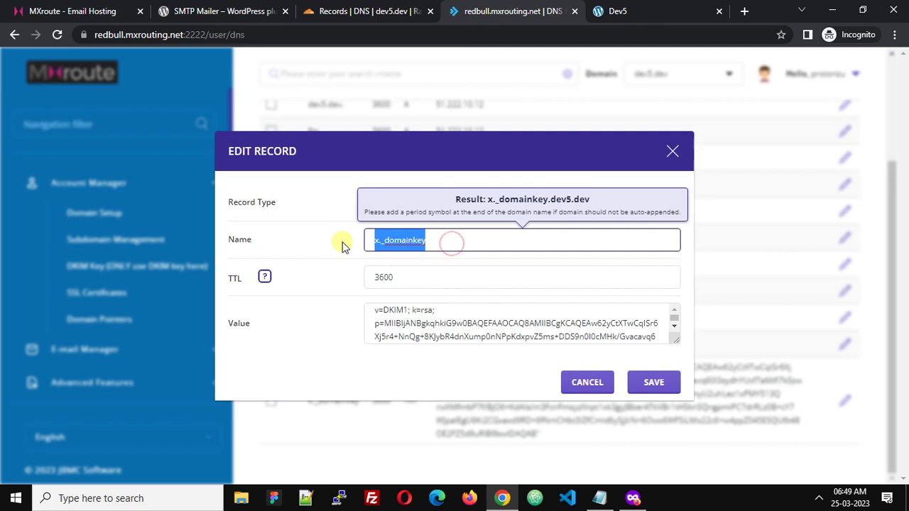
Step: In Cloudflare, start a new TXT record named x._domainkey
left_click(366, 11)
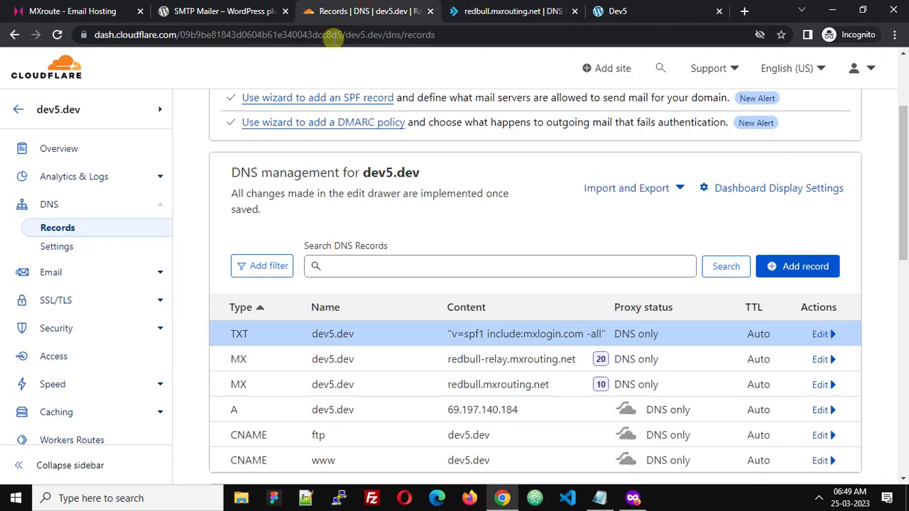
left_click(803, 265)
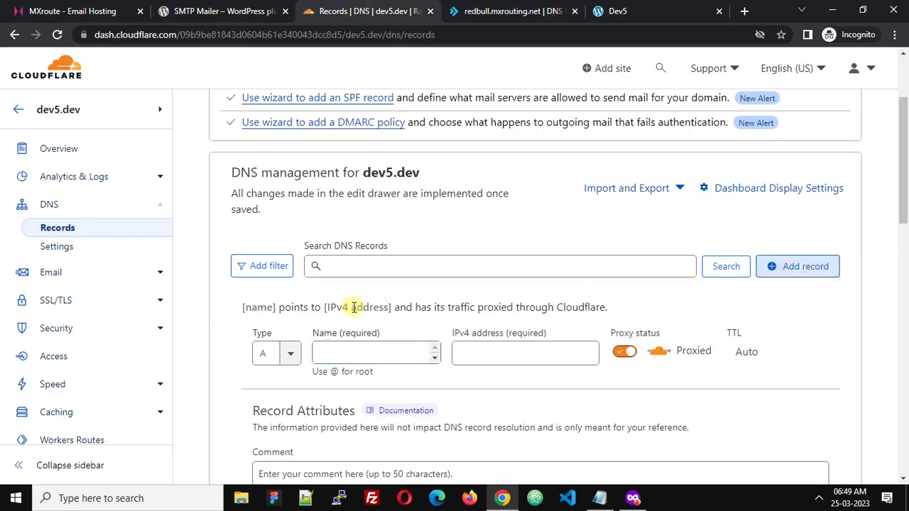
left_click(290, 354)
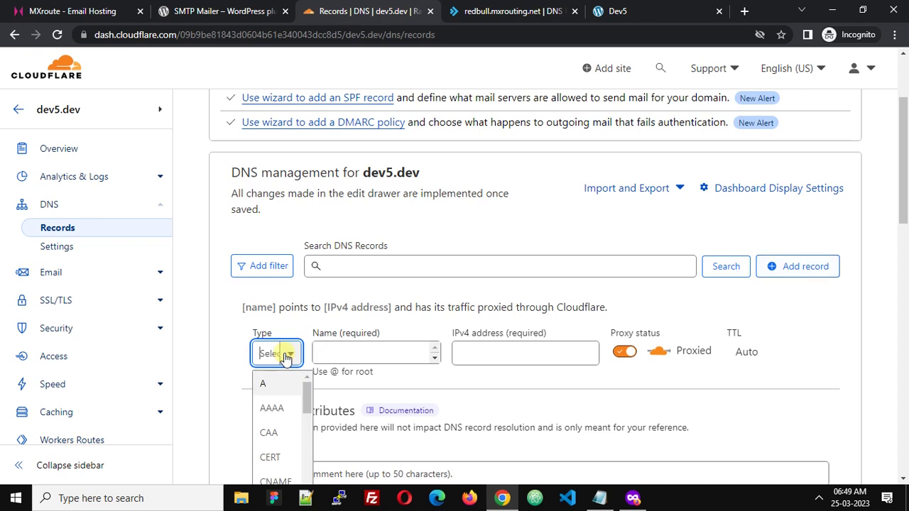
type("tx")
left_click(266, 383)
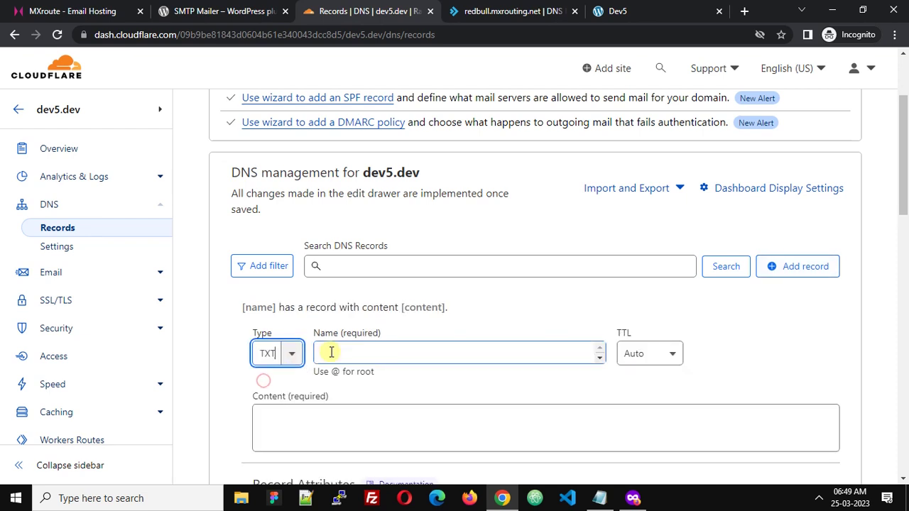
left_click(336, 352)
key("ctrl+v")
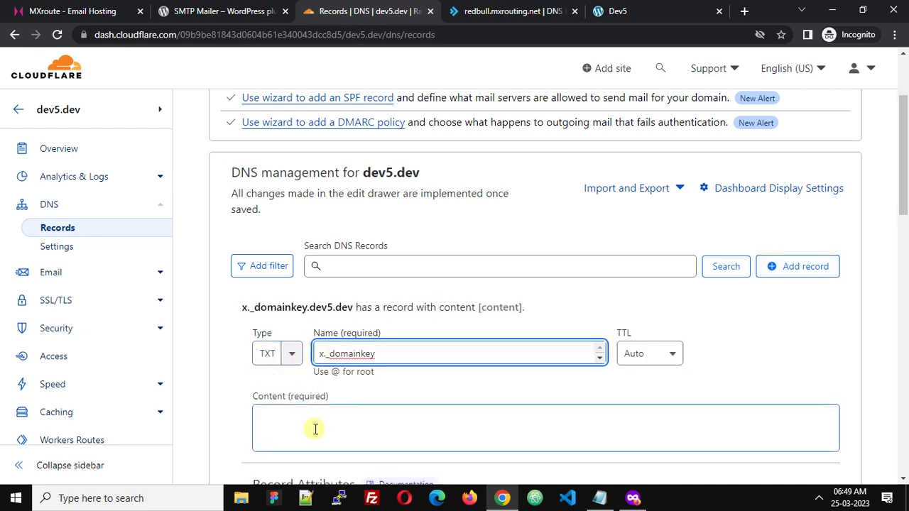
Step: Copy the DKIM key from MXroute into the record's content and save it
left_click(508, 13)
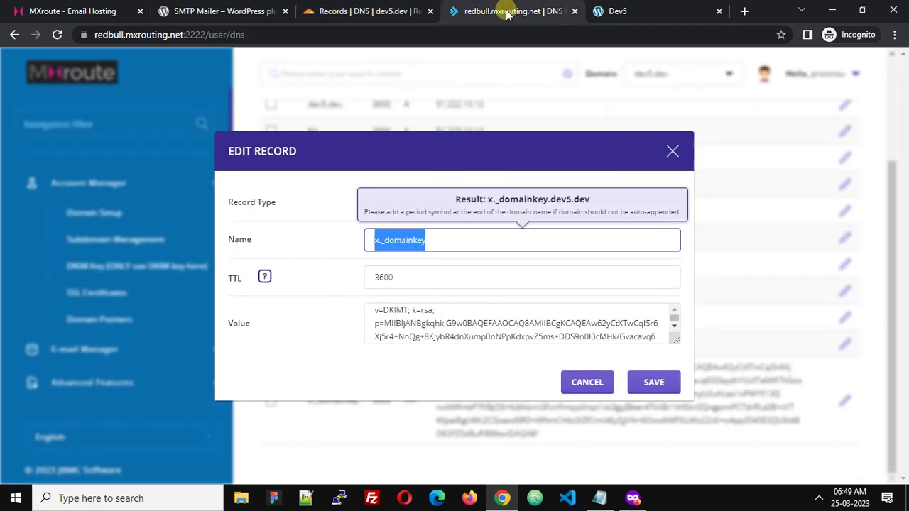
left_click(423, 324)
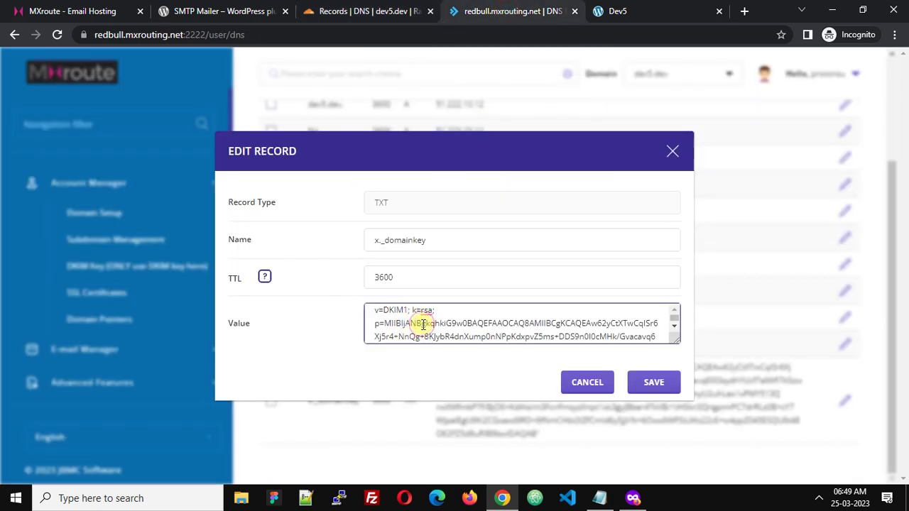
key("ctrl+a")
left_click(369, 11)
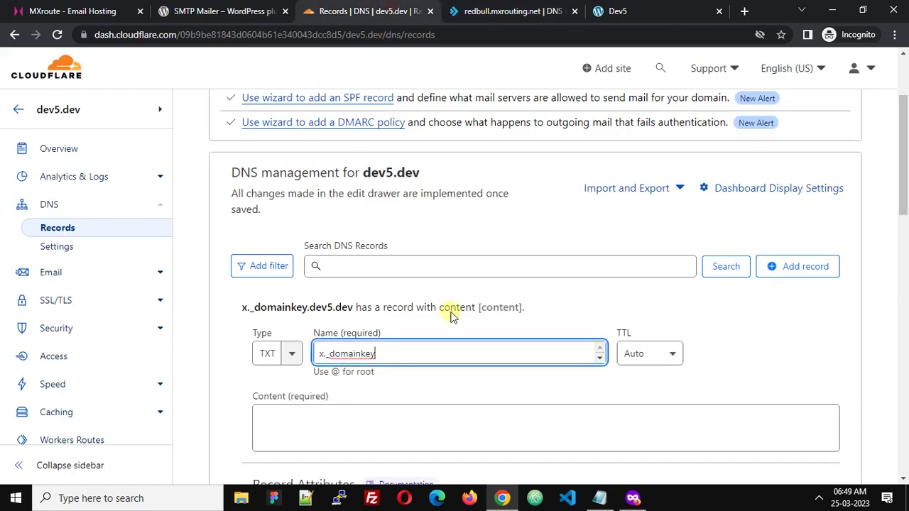
left_click(380, 423)
key("ctrl+v")
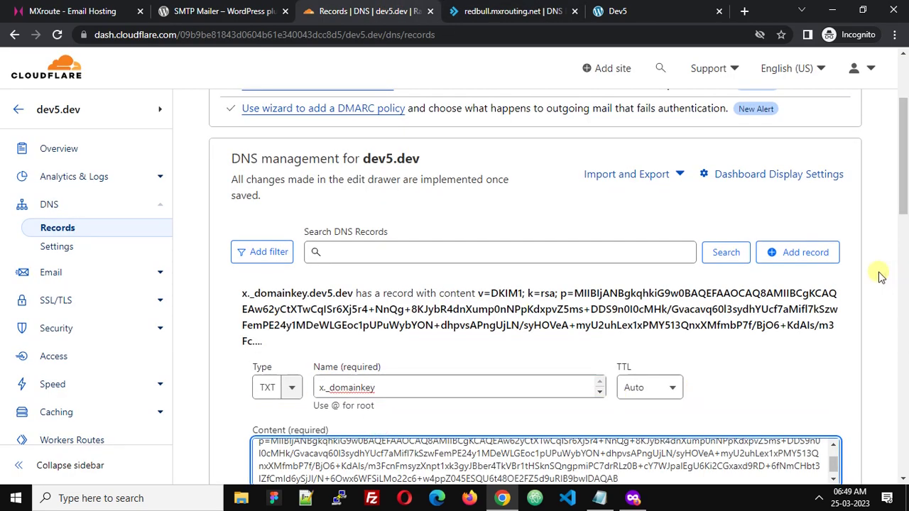
scroll(888, 203, "down", 4)
left_click(813, 319)
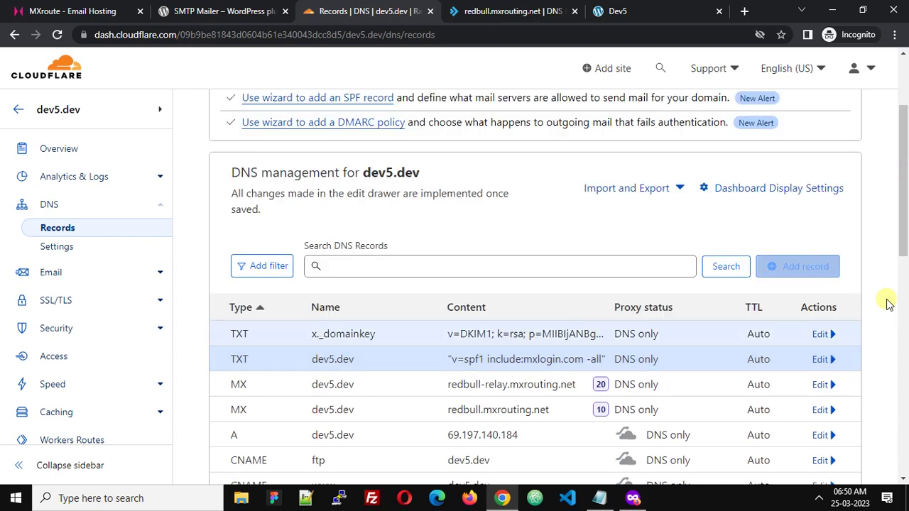
left_click_drag(901, 243, 903, 217)
scroll(904, 216, "down", 3)
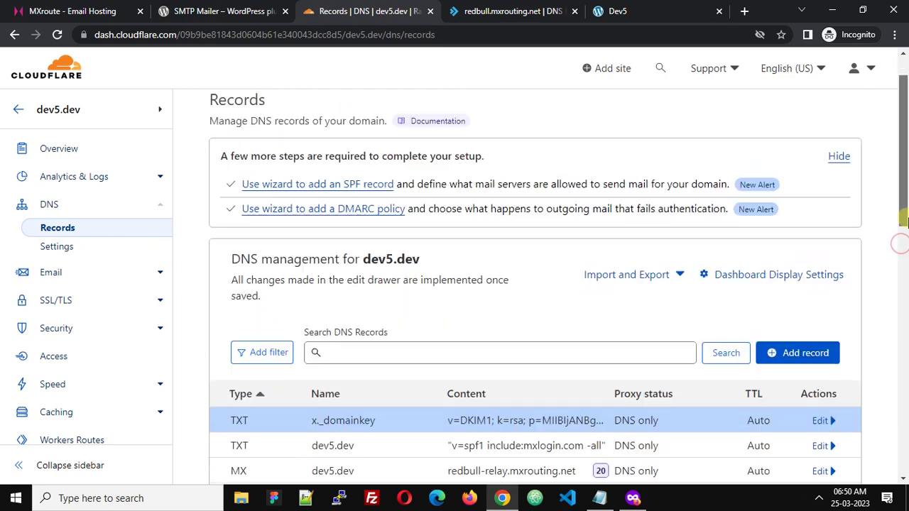
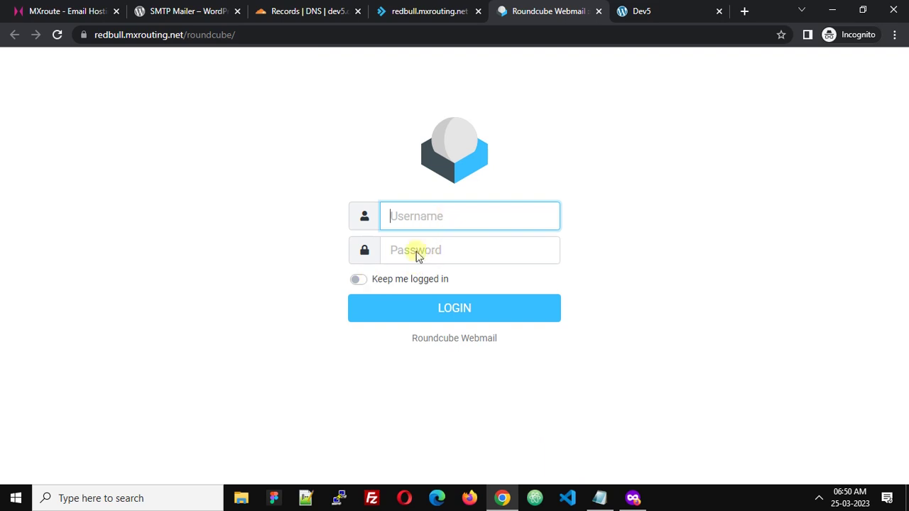
Step: Copy the mailbox username from the Notepad notes into the Roundcube username field
left_click(600, 498)
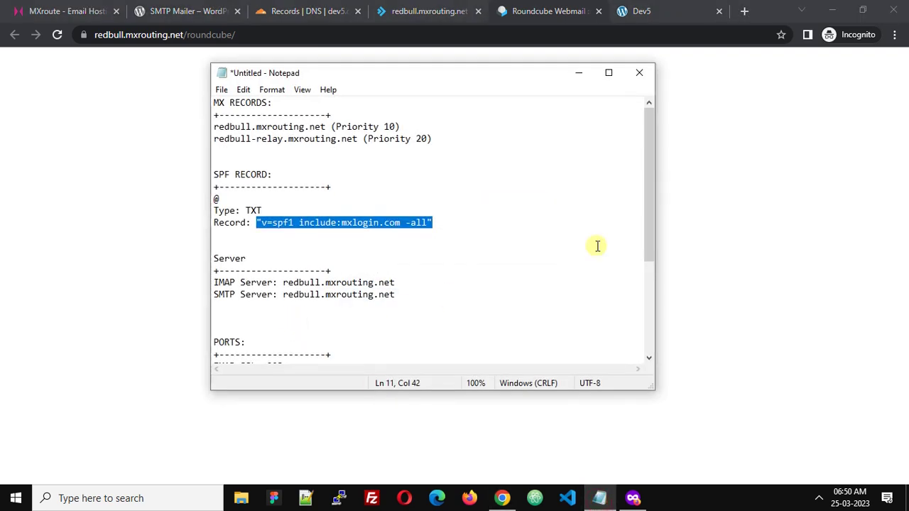
left_click_drag(645, 208, 652, 338)
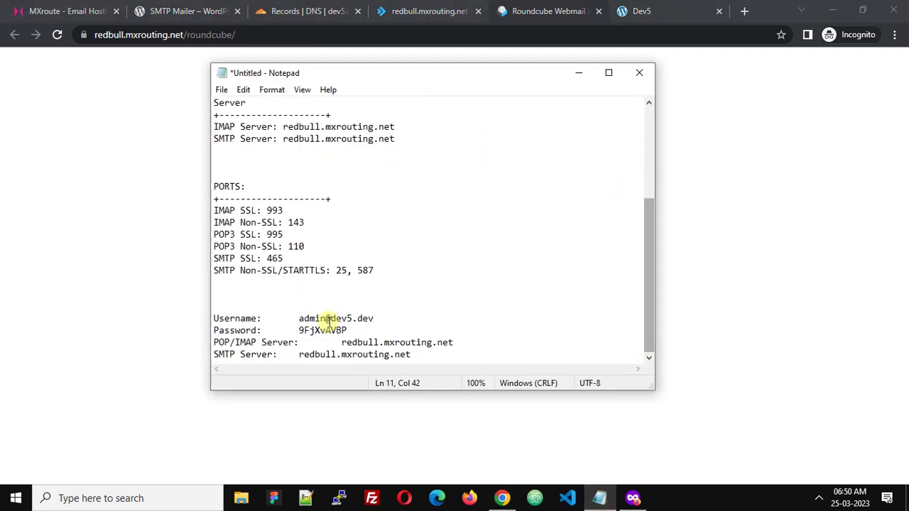
left_click_drag(299, 318, 377, 318)
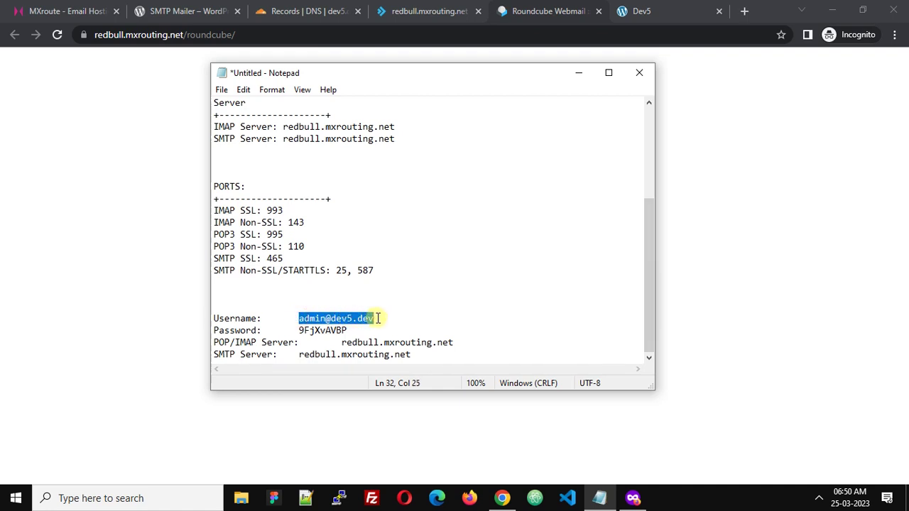
left_click(172, 337)
left_click(428, 215)
key("ctrl+v")
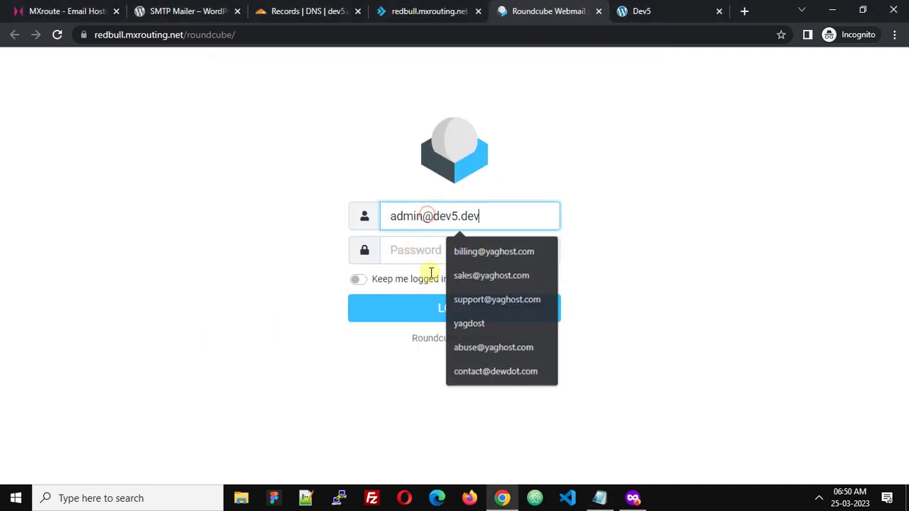
Step: Paste the mailbox password from the notes into the password field and sign in
left_click(600, 497)
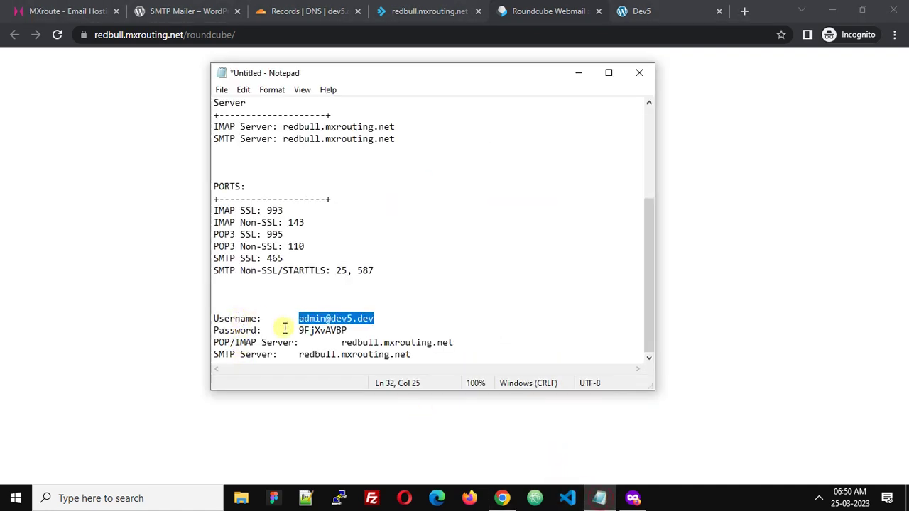
left_click_drag(298, 331, 348, 330)
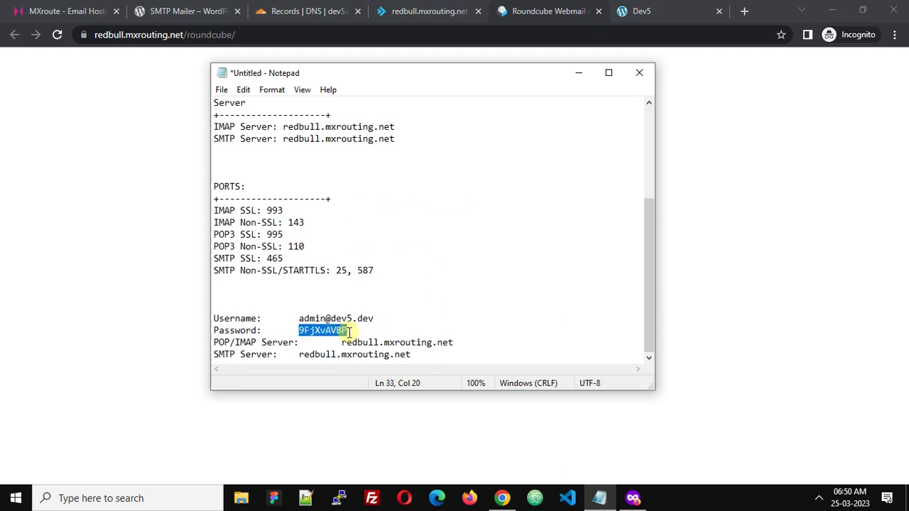
left_click(119, 325)
left_click(432, 250)
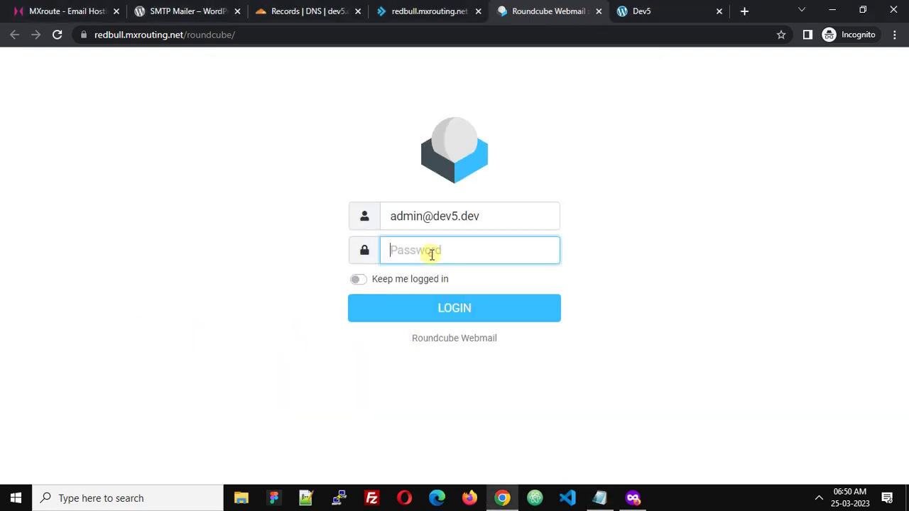
key("ctrl+v")
left_click(441, 308)
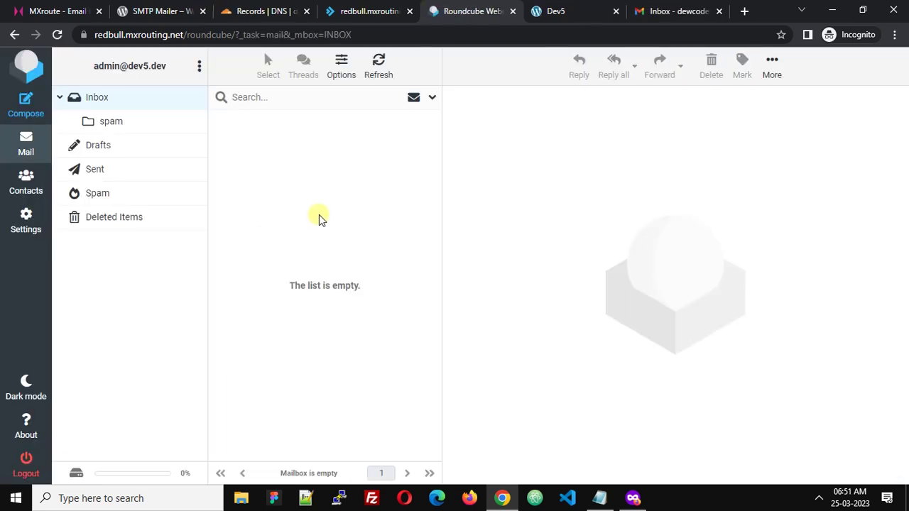
Step: Start a new email to the Gmail address with subject 'Test Mail From Dev5'
left_click(14, 106)
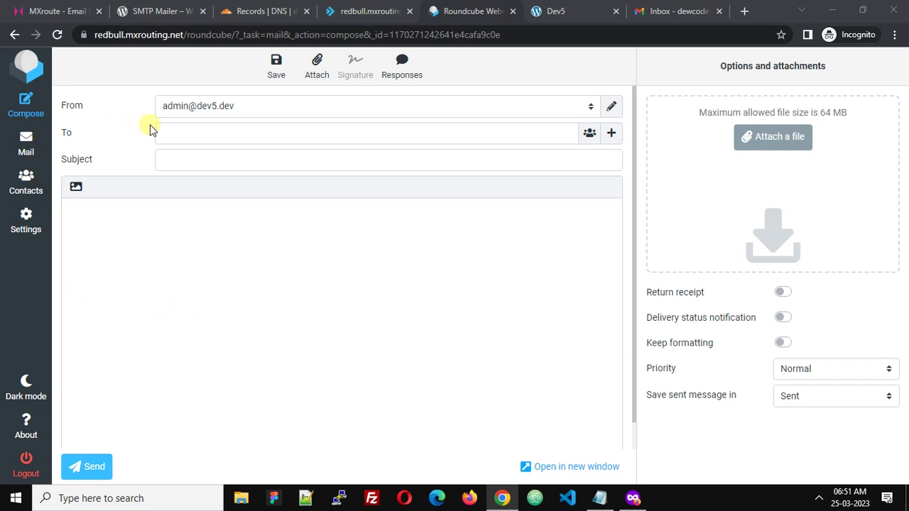
left_click(171, 126)
key("ctrl+v")
left_click(163, 156)
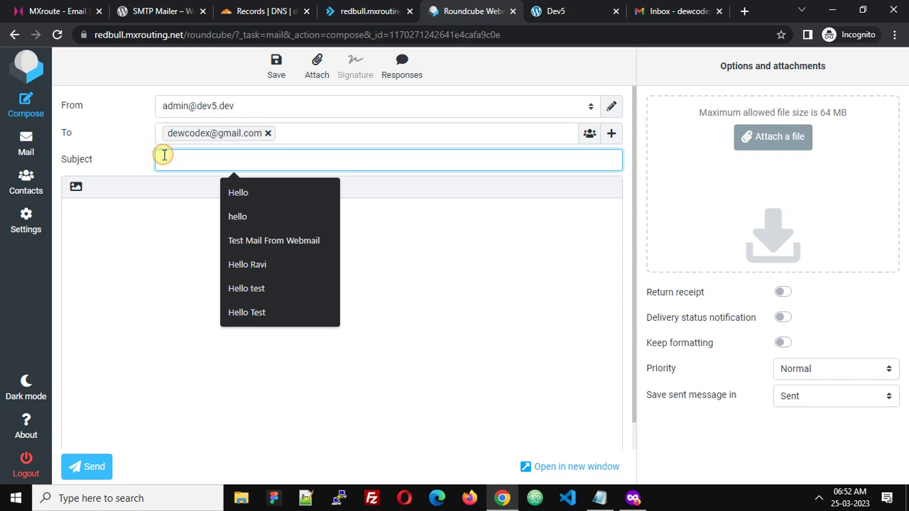
type("Test Mai")
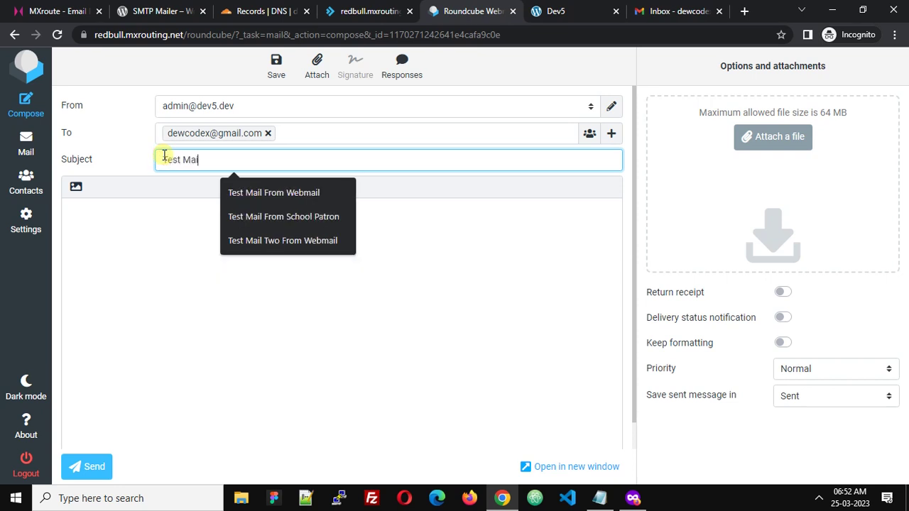
type("l Fo")
key("BackSpace")
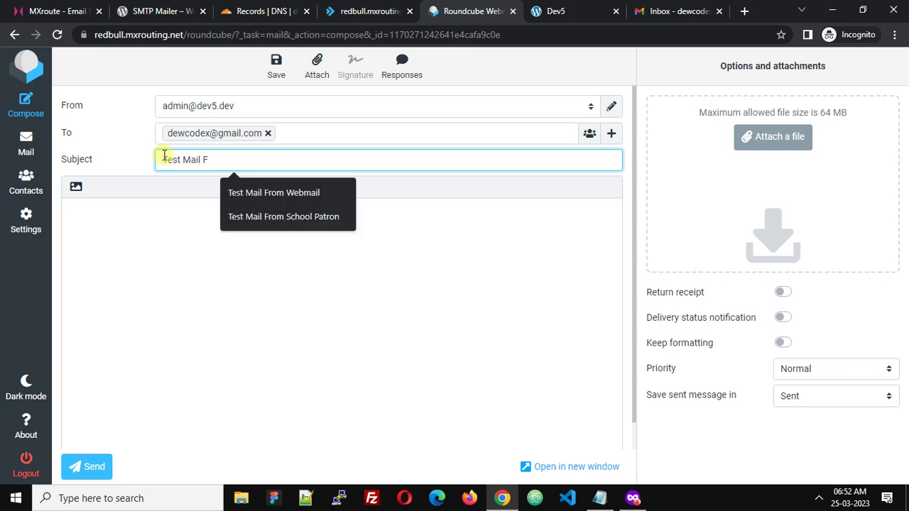
type("rom Dev5")
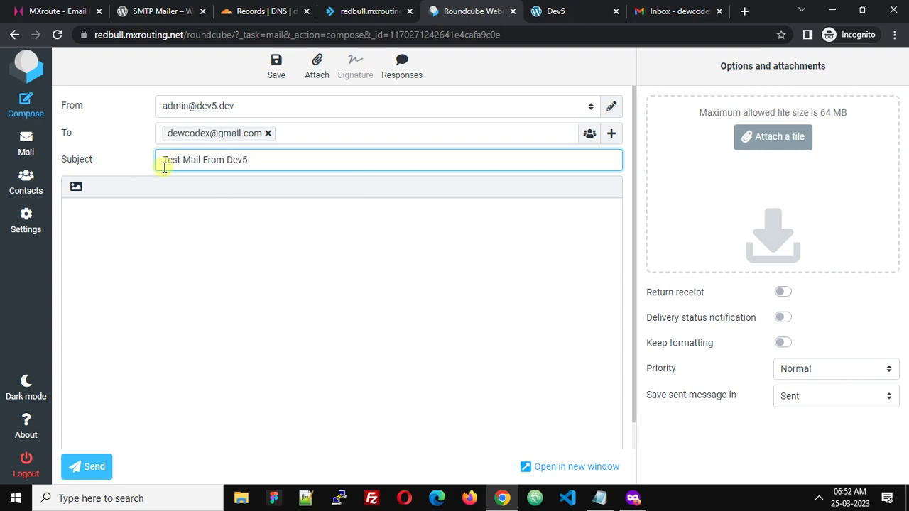
Step: Write the body 'Hello / This is a test mail.' and send the email
left_click(161, 263)
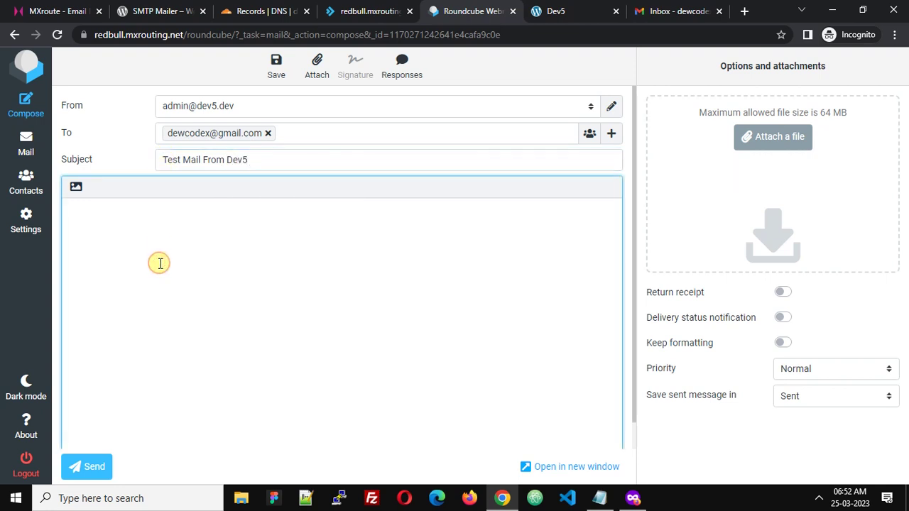
type("Hello")
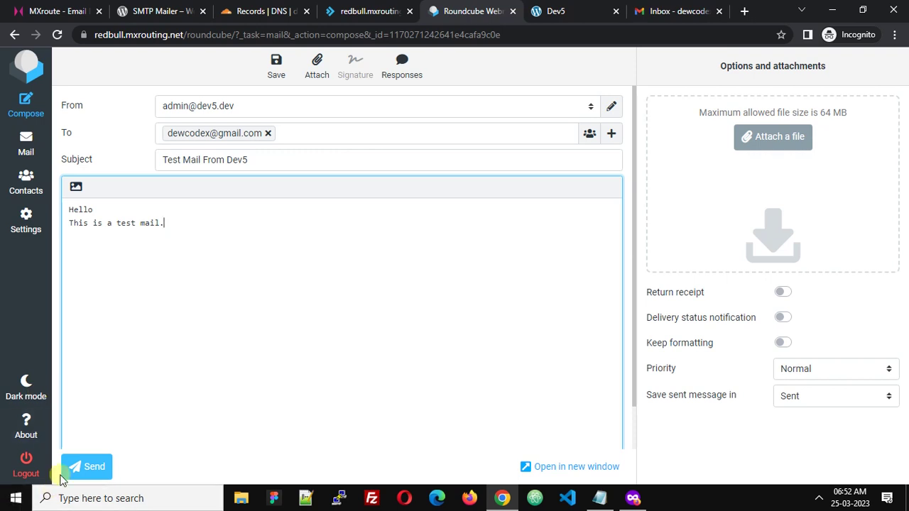
left_click(88, 469)
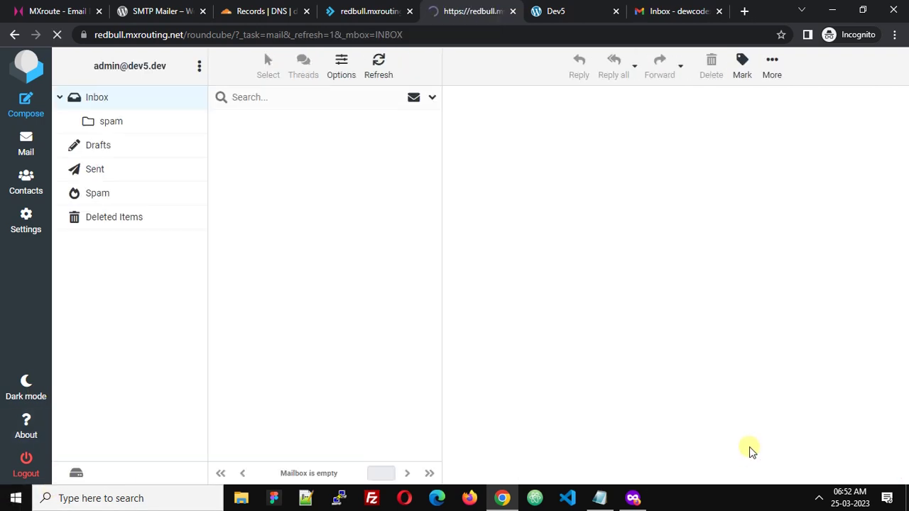
left_click(653, 9)
Step: Refresh Gmail, open 'Test Mail From Dev5' and send back the reply 'Received thank you'
left_click(227, 106)
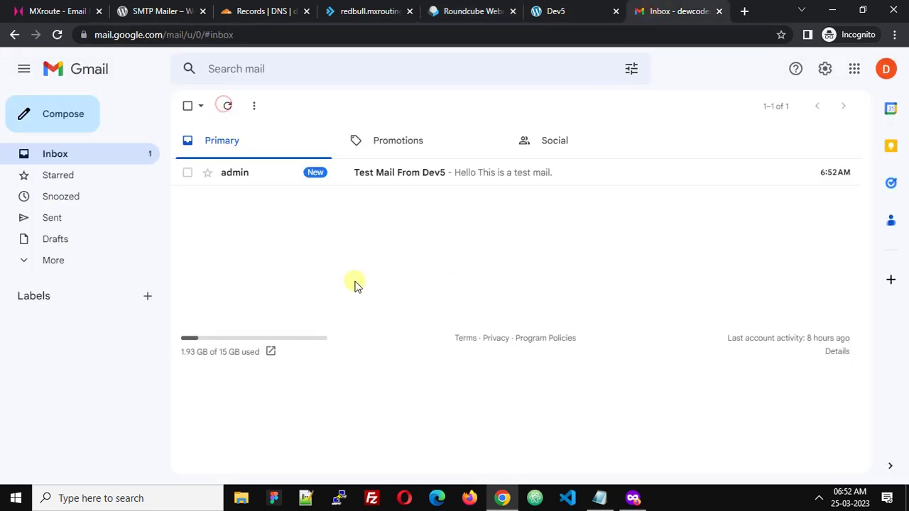
left_click(421, 177)
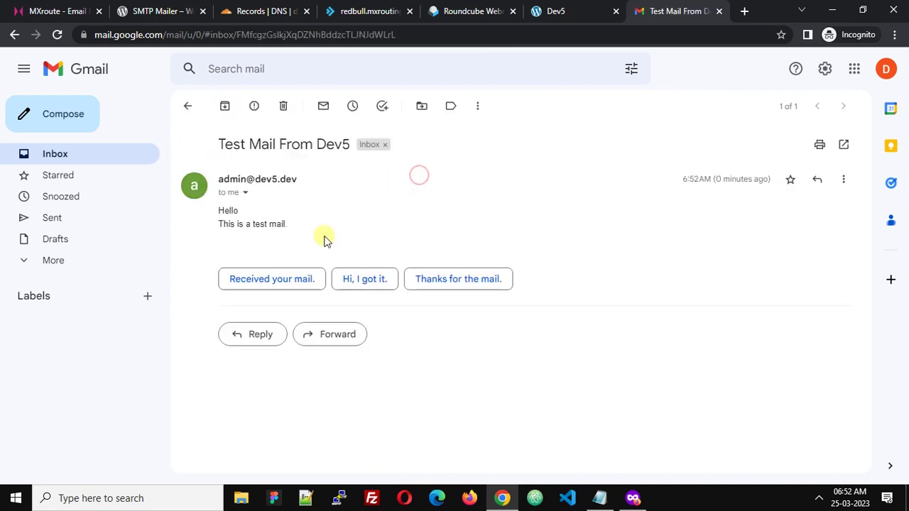
left_click(261, 331)
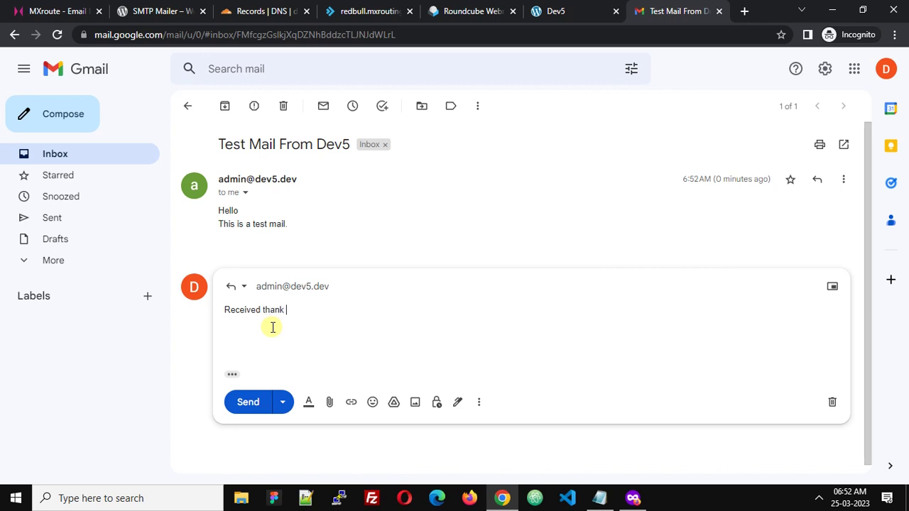
left_click(248, 402)
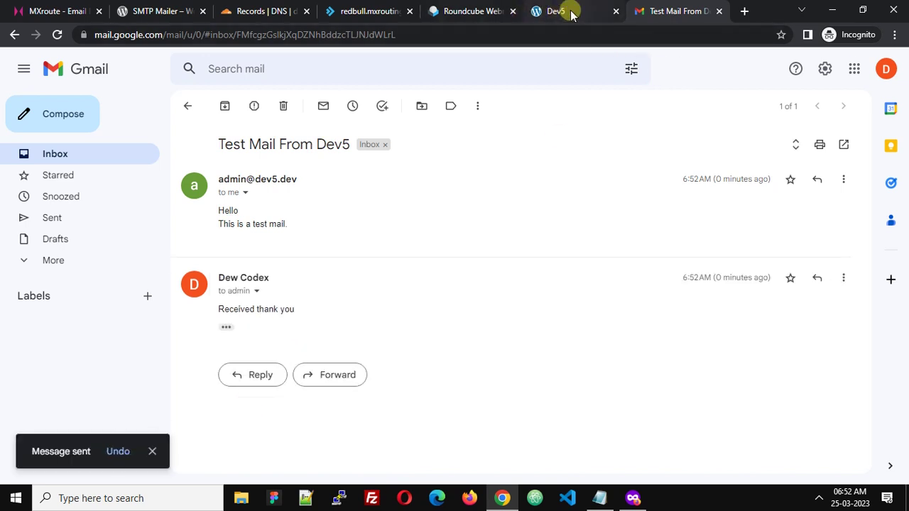
Step: Refresh the Roundcube inbox and open the 'Re: Test Mail From Dev5' reply reading 'Received thank you'
left_click(474, 11)
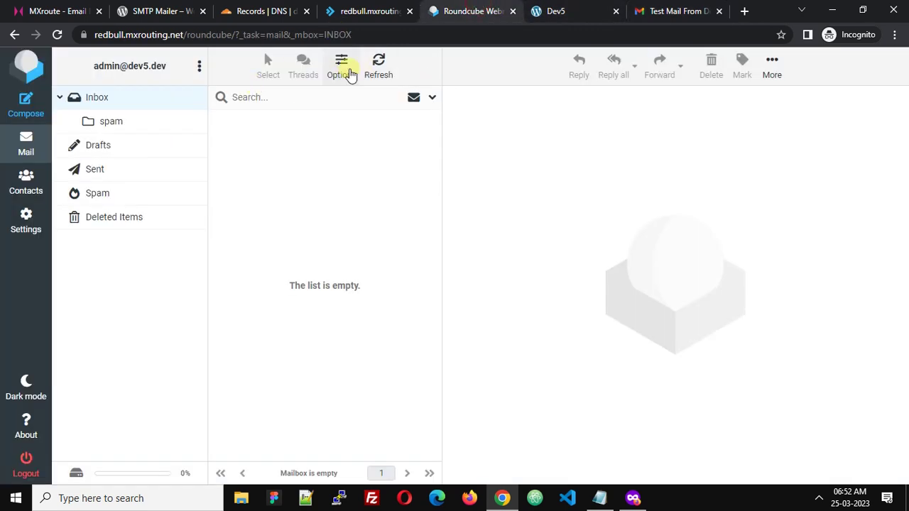
left_click(377, 62)
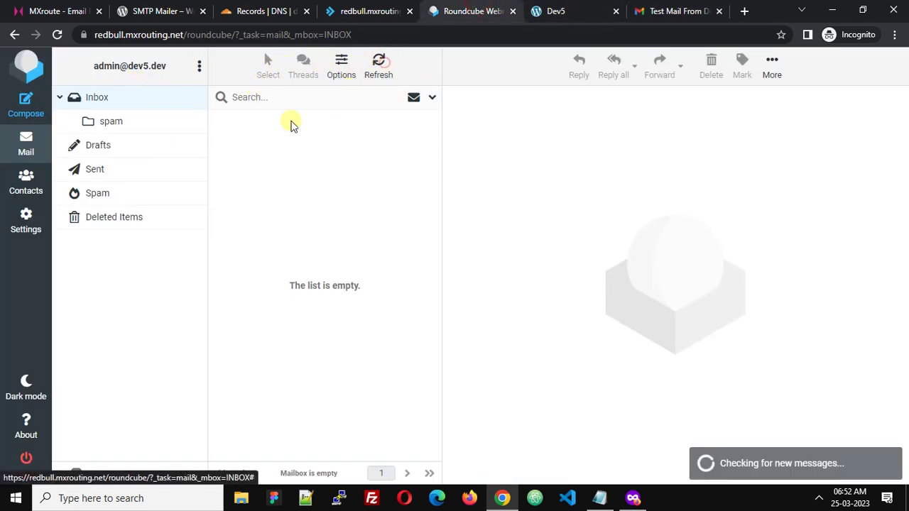
left_click(377, 61)
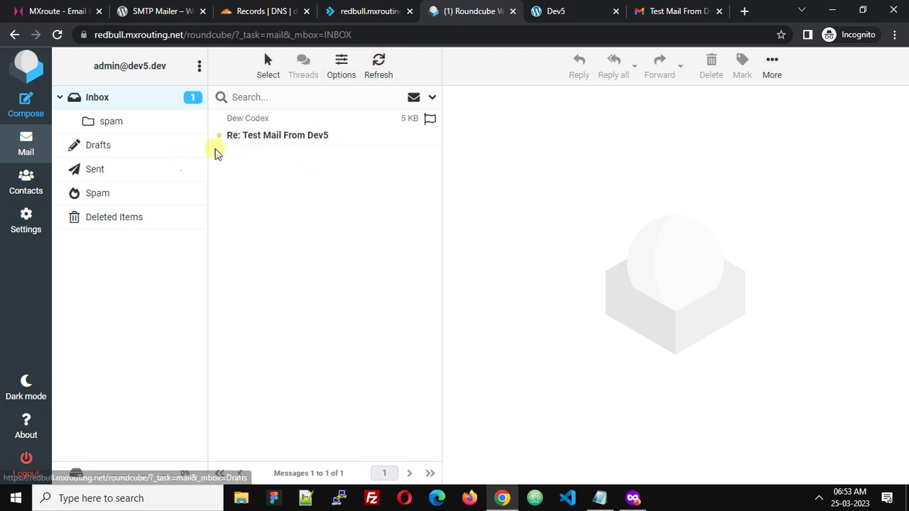
left_click(284, 137)
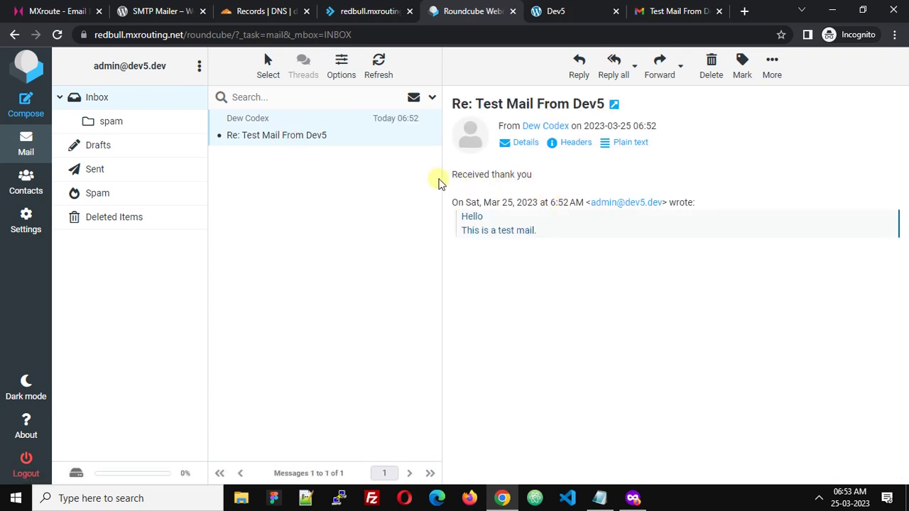
left_click_drag(436, 183, 613, 166)
left_click(614, 167)
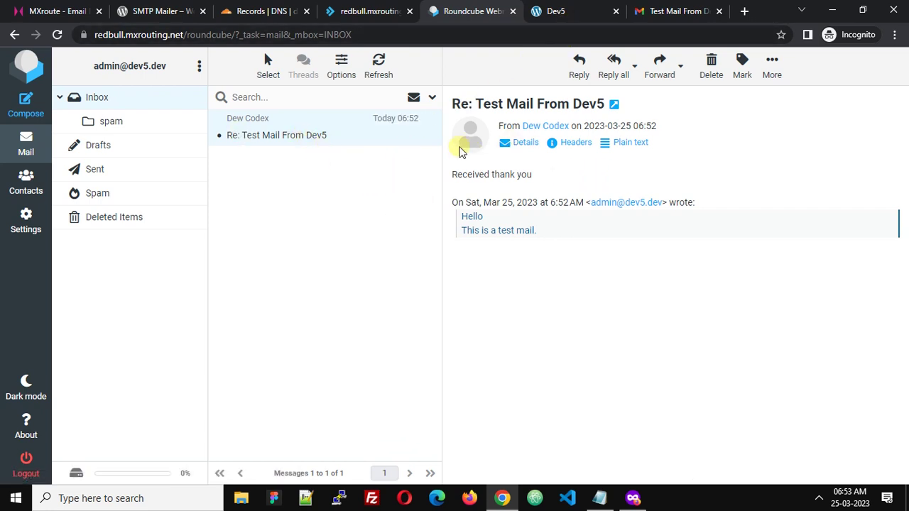
left_click(573, 10)
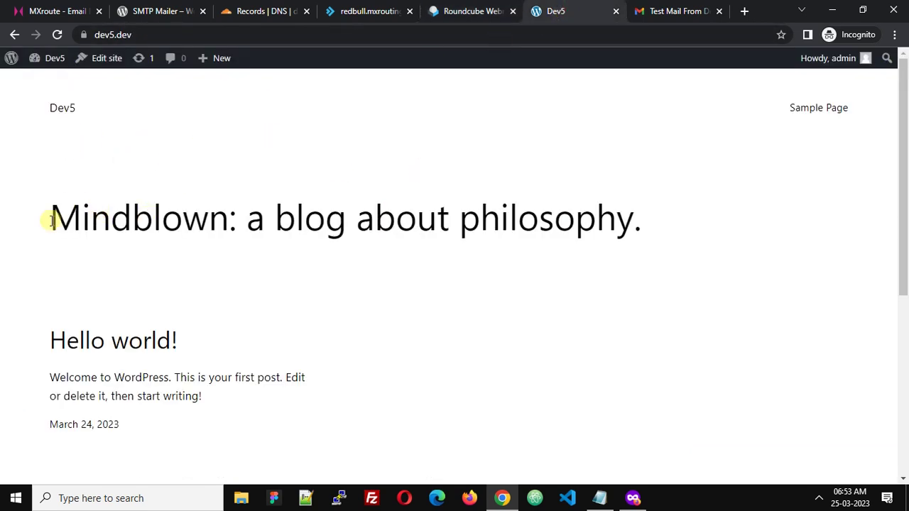
Step: Go from the Dev5 blog front page to the admin Dashboard through the site-name menu
left_click_drag(47, 220, 634, 210)
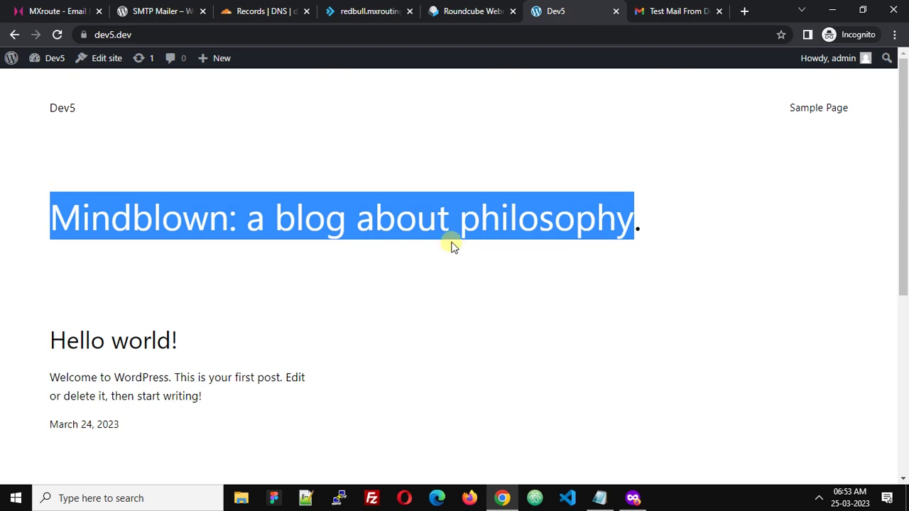
left_click(495, 142)
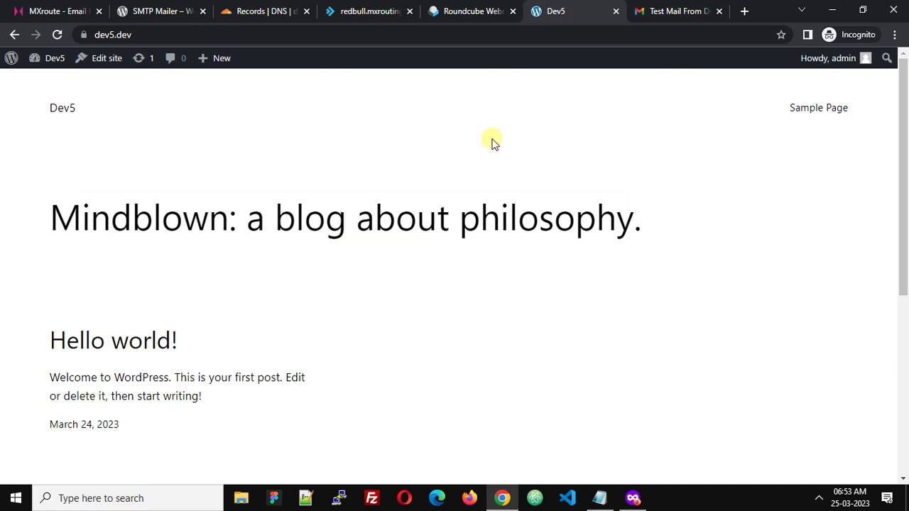
mouse_move(50, 60)
left_click(51, 84)
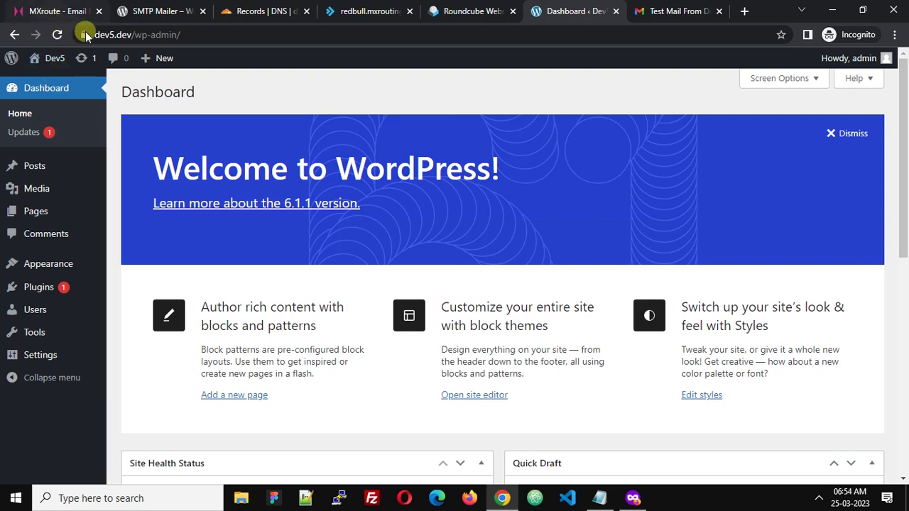
Step: Copy the 'SMTP Mailer' title from its WordPress.org plugin page, then return to the Dashboard
left_click(169, 14)
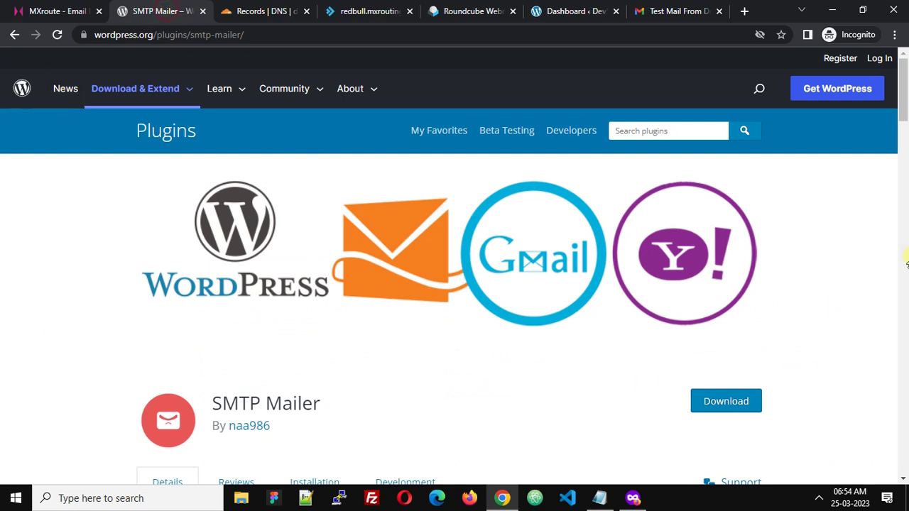
scroll(897, 111, "down", 3)
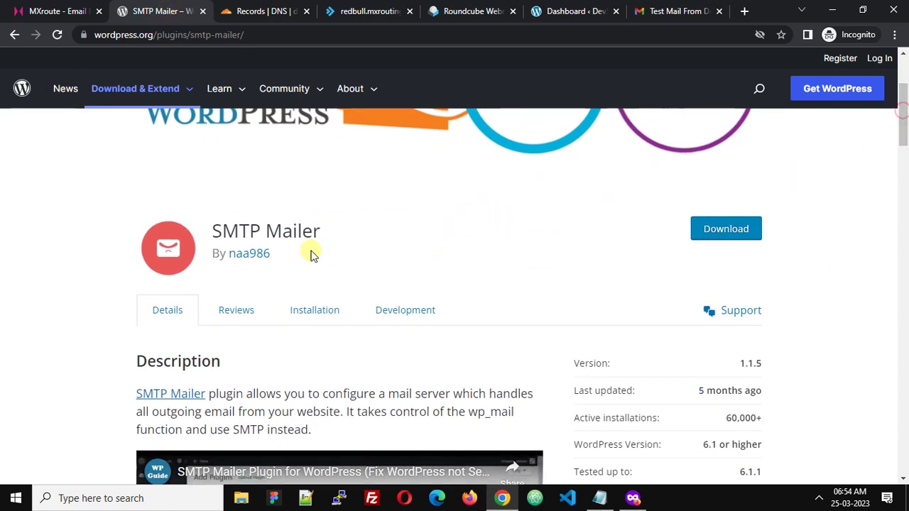
left_click_drag(215, 231, 294, 234)
right_click(299, 231)
left_click(316, 247)
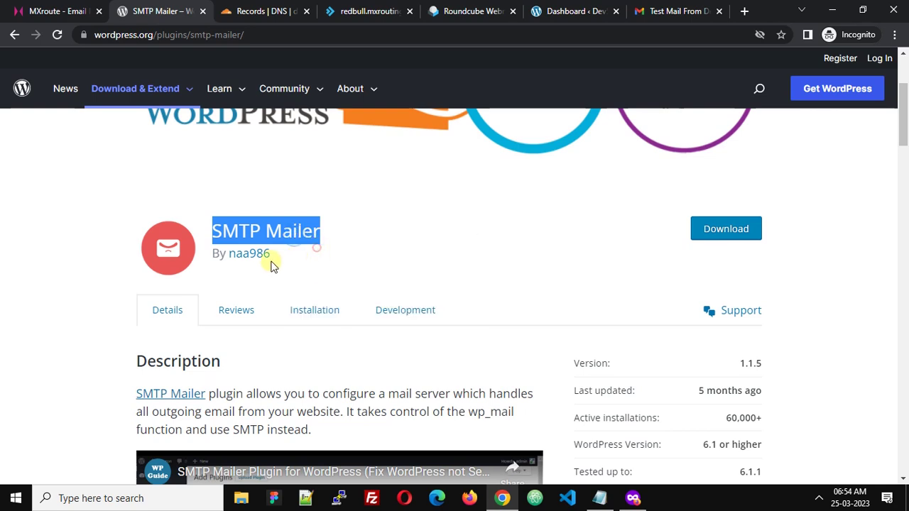
left_click(449, 261)
scroll(904, 139, "up", 1)
left_click_drag(903, 138, 903, 108)
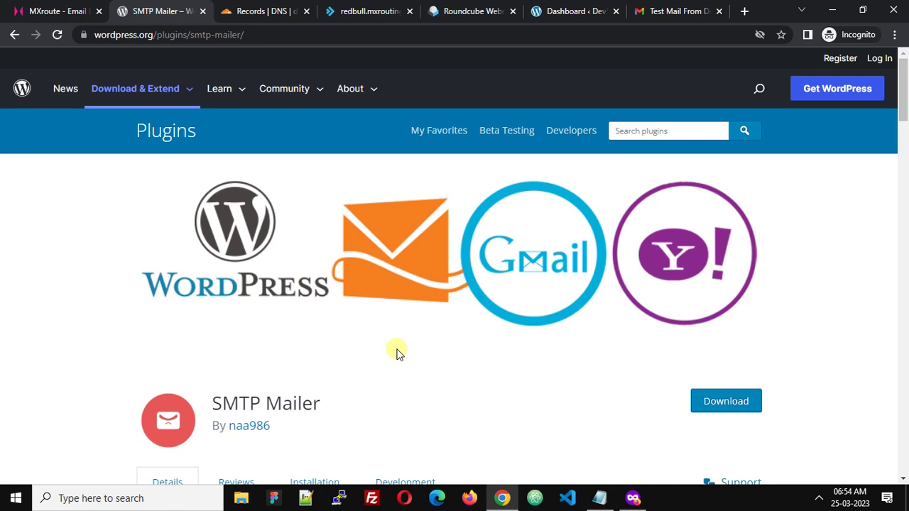
left_click(561, 12)
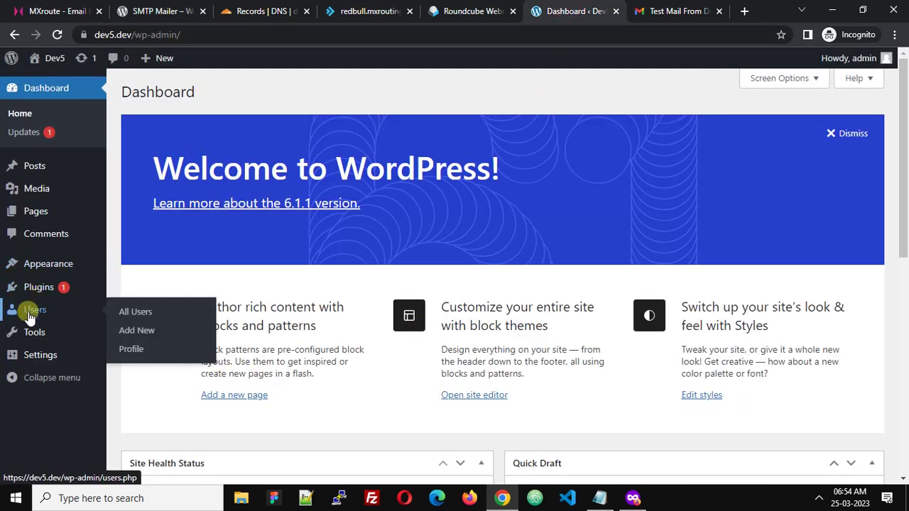
Step: Search Plugins > Add New for 'SMTP Mailer', install and activate it, and go to its Settings
mouse_move(47, 293)
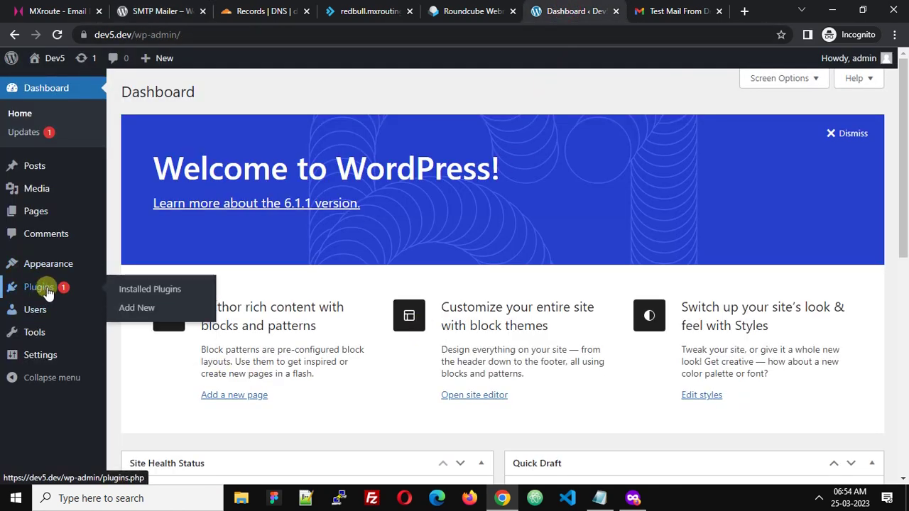
left_click(133, 314)
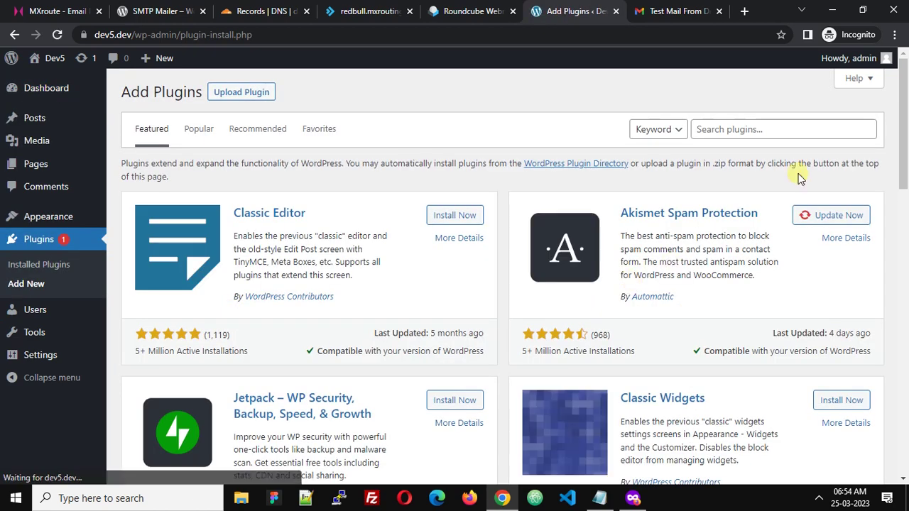
left_click(784, 128)
key("ctrl+v")
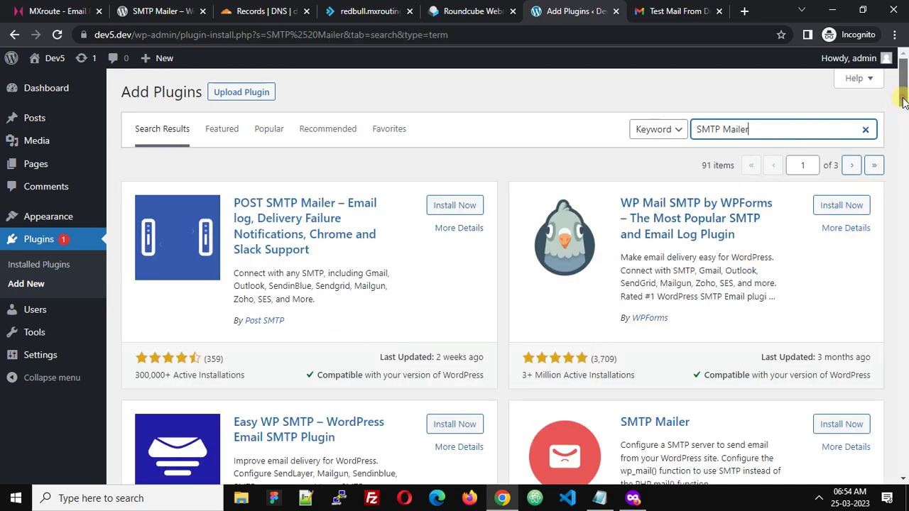
scroll(900, 111, "down", 1)
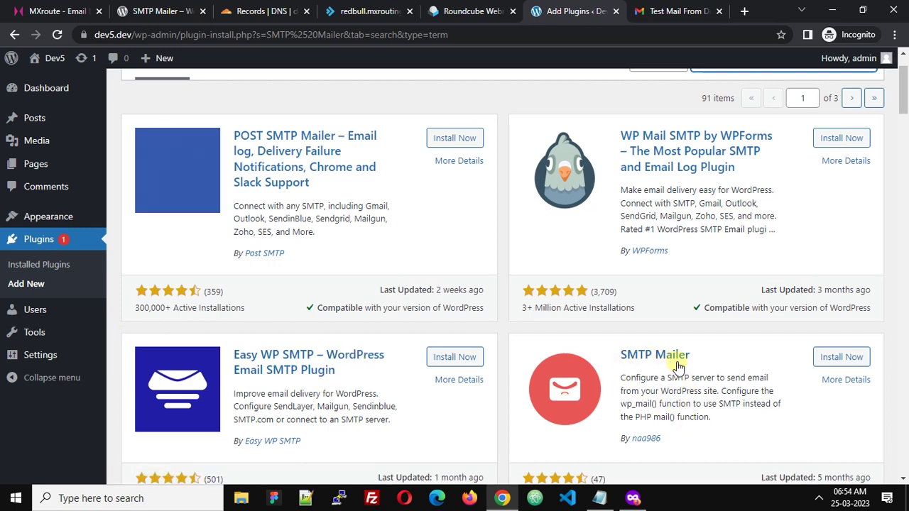
left_click(822, 362)
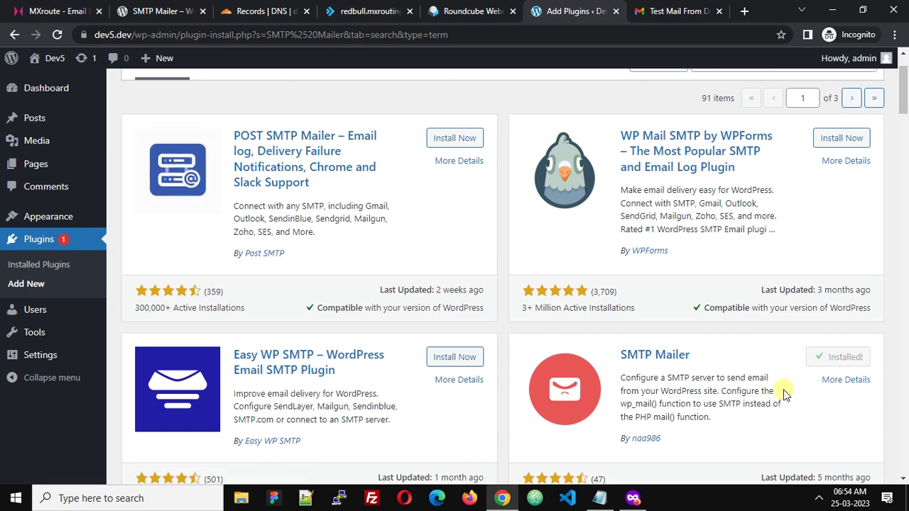
left_click(831, 358)
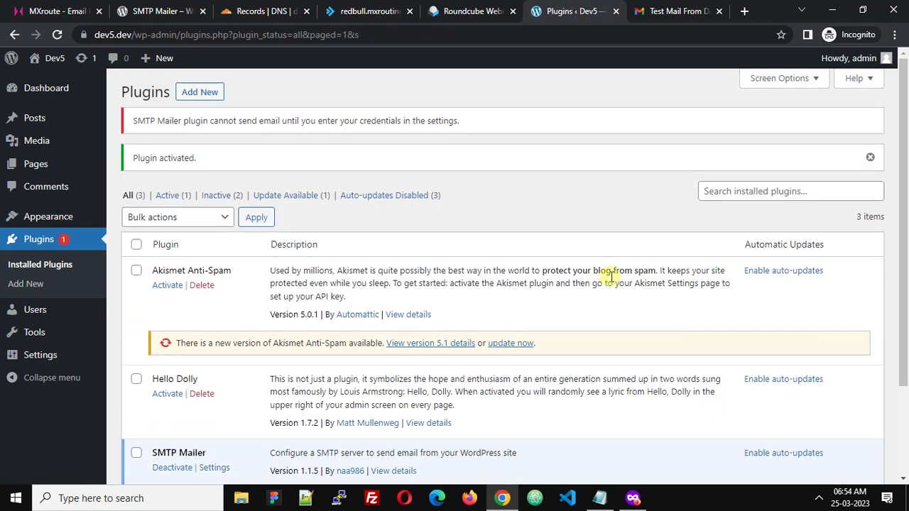
scroll(896, 220, "down", 3)
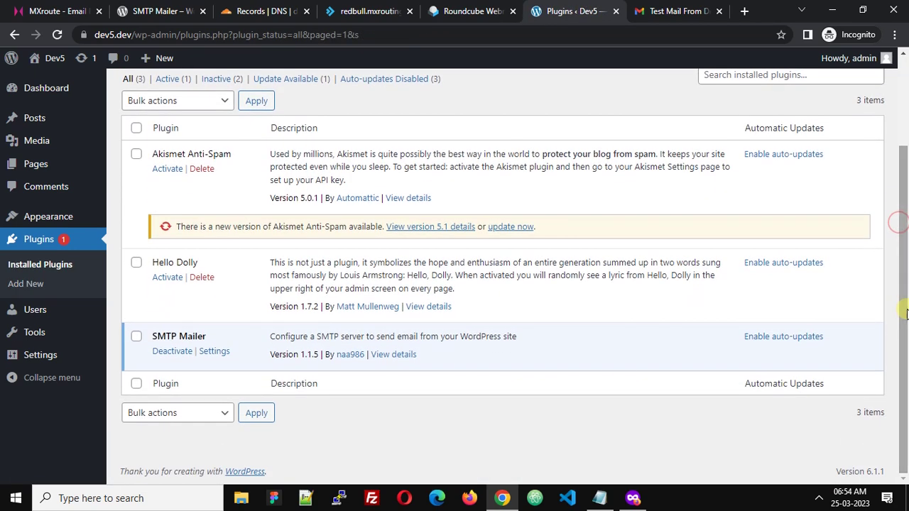
left_click(216, 351)
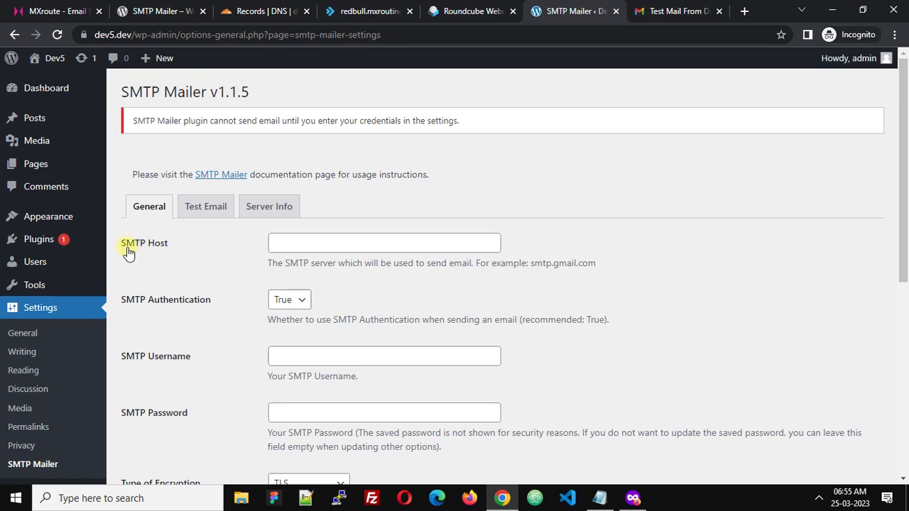
Step: Paste the SMTP server redbull.mxrouting.net from the notes into SMTP Host
left_click(602, 499)
left_click(651, 211)
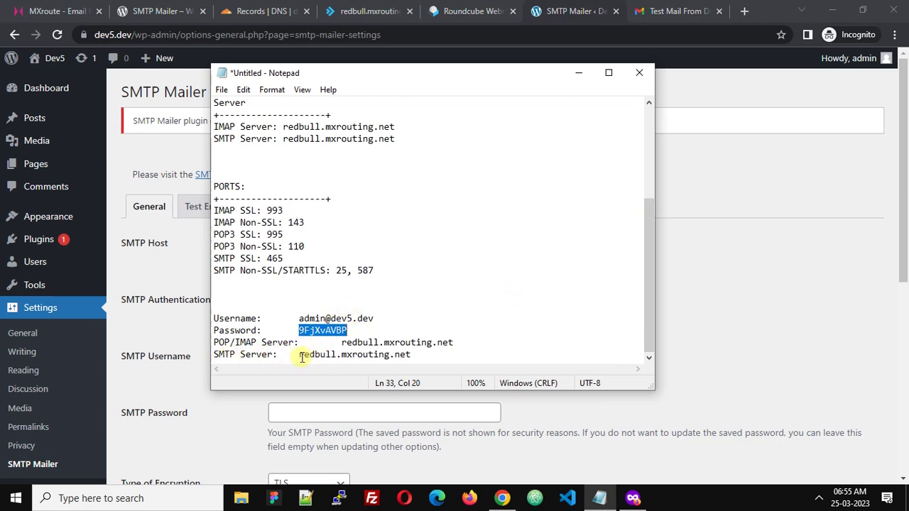
left_click_drag(301, 358, 417, 353)
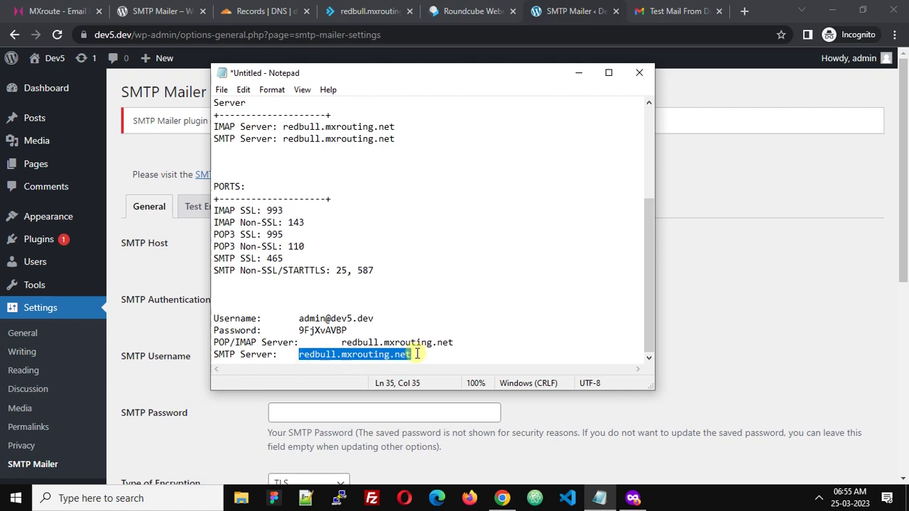
left_click(580, 73)
left_click(320, 248)
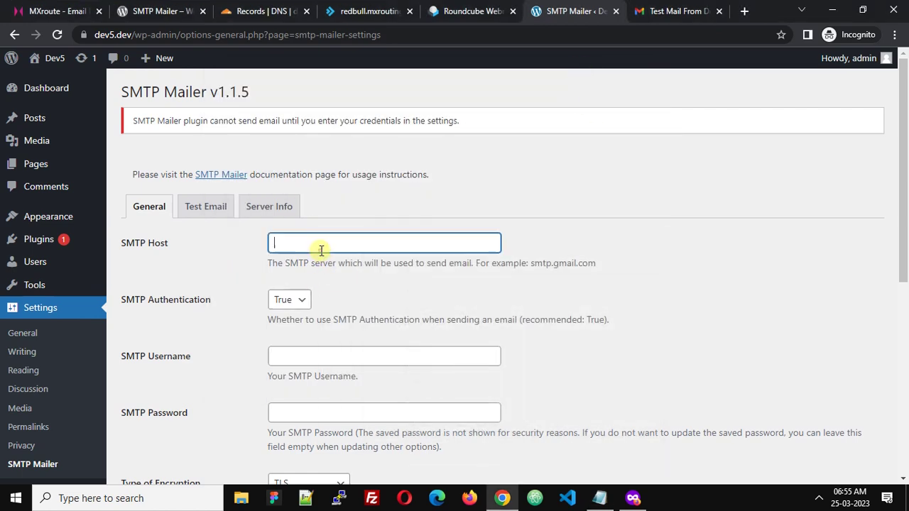
key("ctrl+v")
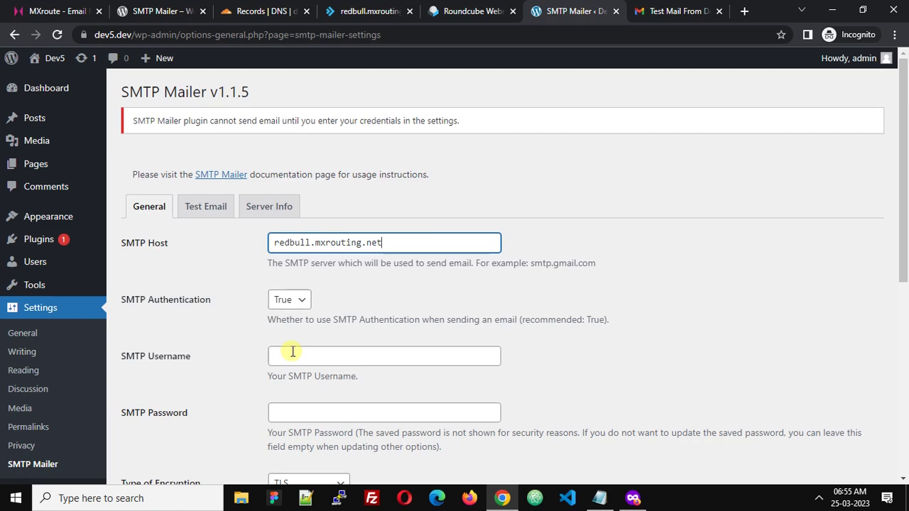
Step: Copy the mailbox address from the notes into the SMTP Username field
left_click(598, 499)
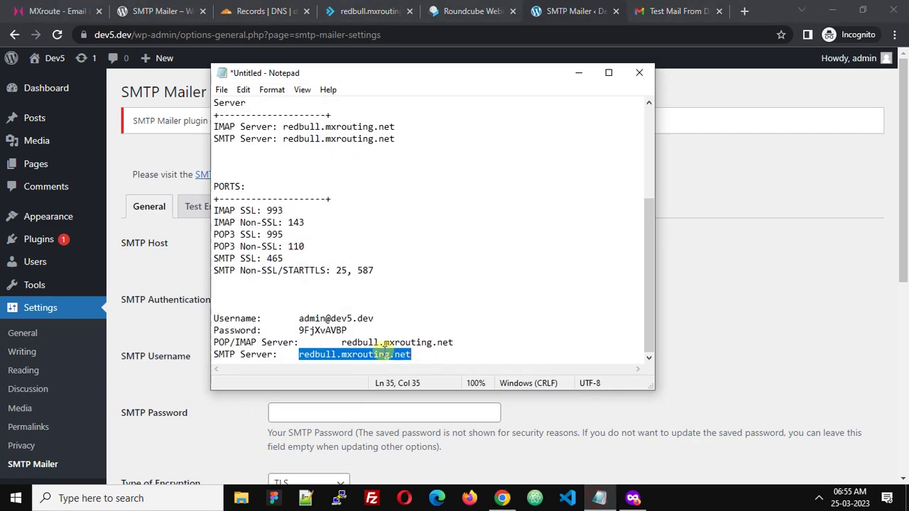
left_click_drag(299, 319, 382, 318)
key("ctrl+c")
left_click(167, 321)
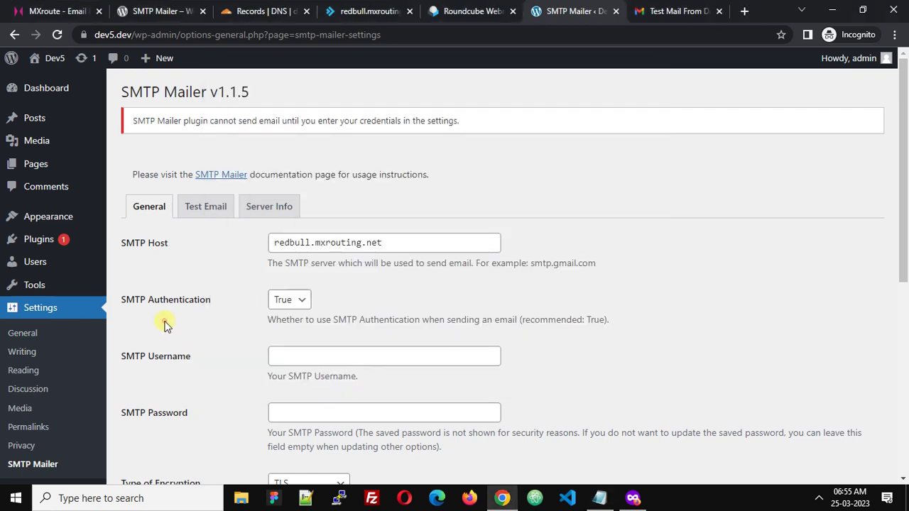
left_click(325, 352)
key("ctrl+v")
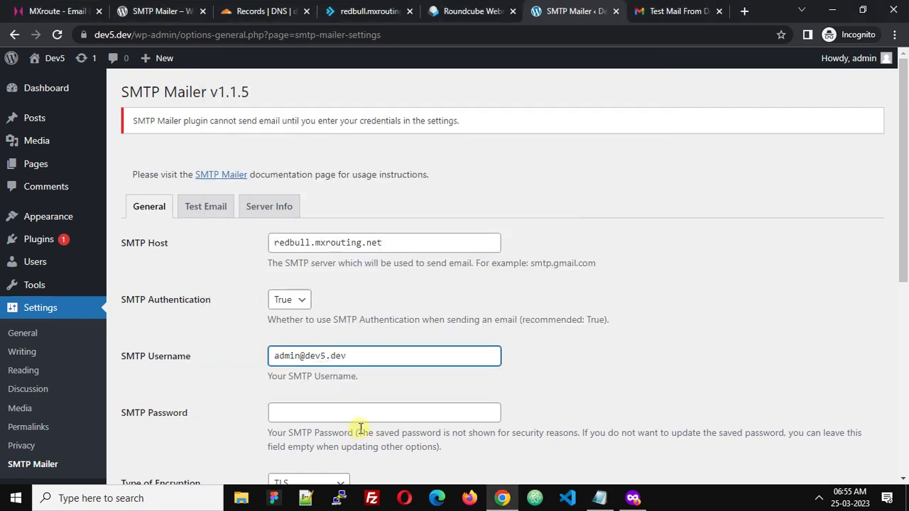
Step: Copy the mailbox password from the notes into the SMTP Password field
left_click(597, 500)
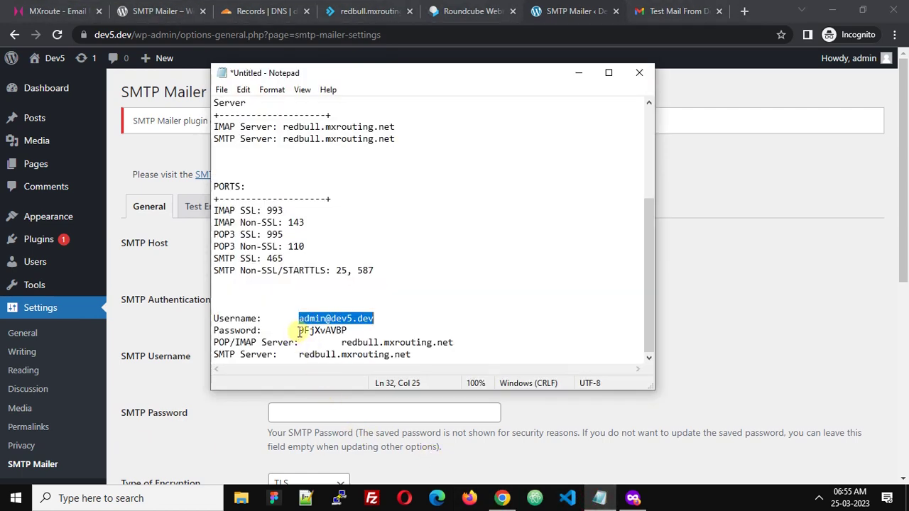
left_click_drag(298, 331, 348, 331)
key("ctrl+c")
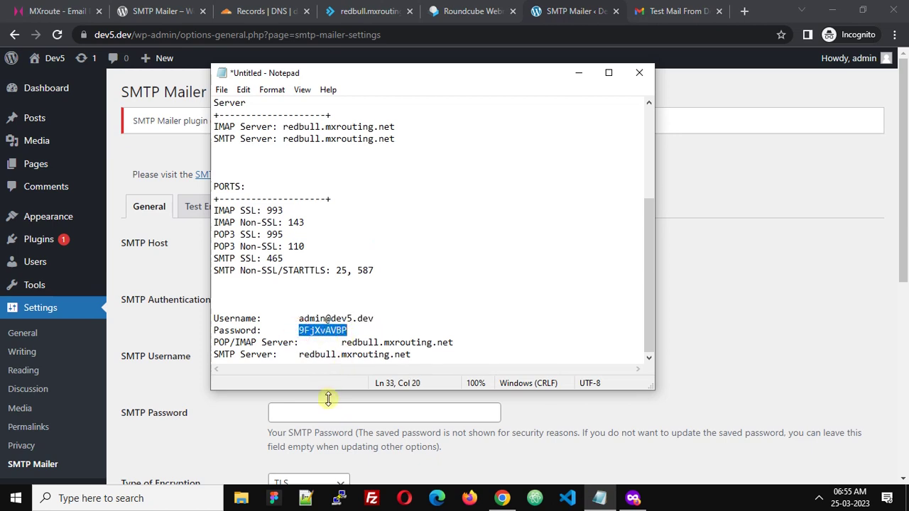
left_click(183, 323)
left_click(321, 420)
key("ctrl+v")
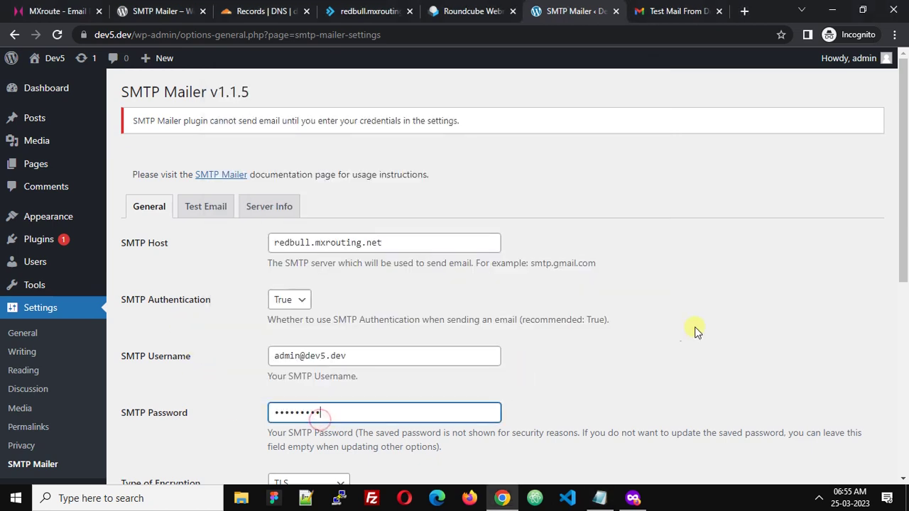
scroll(899, 275, "down", 3)
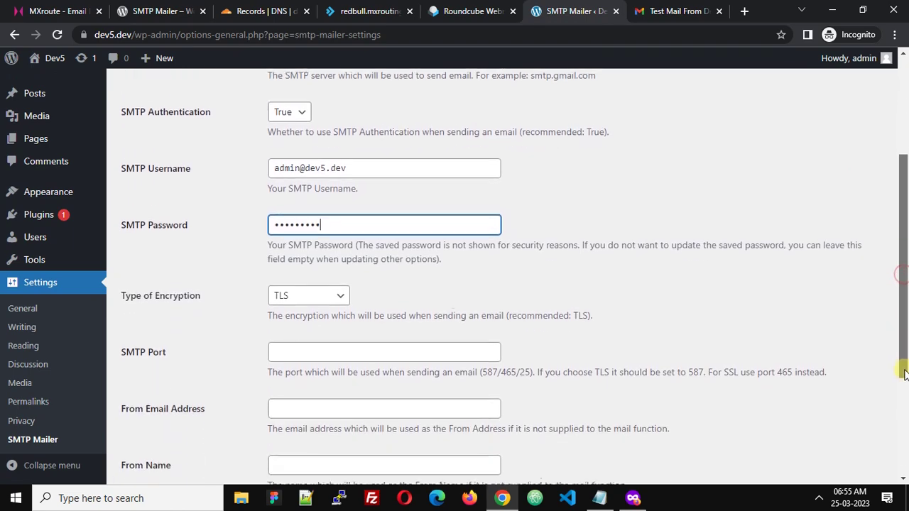
Step: Set encryption to SSL and the SMTP port to 465, checking the port list in the notes
left_click(319, 278)
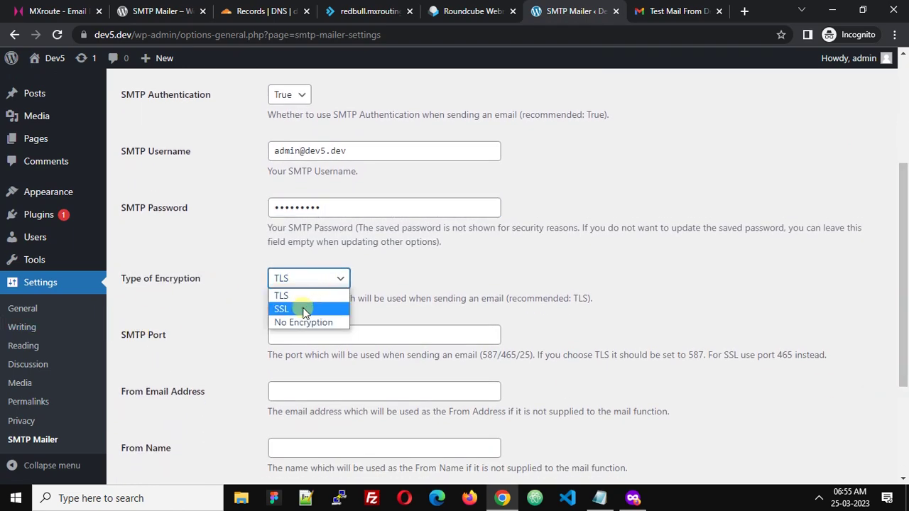
left_click(304, 310)
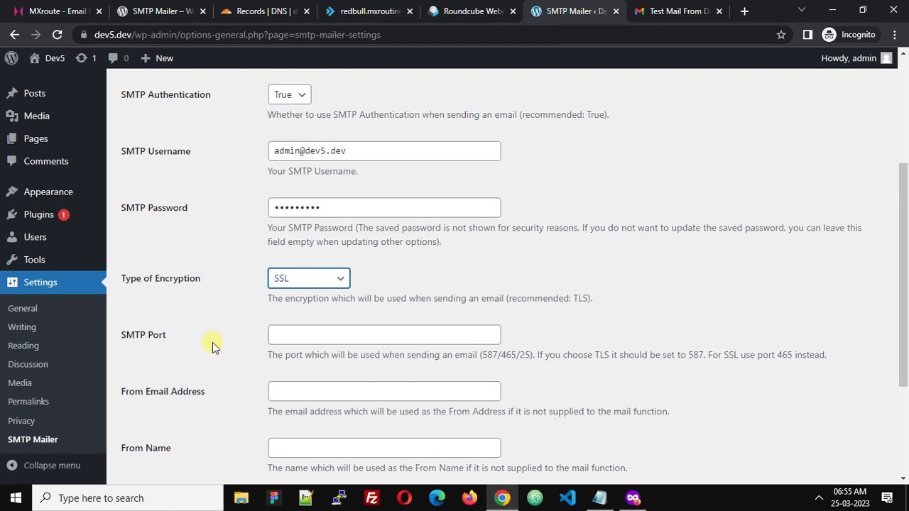
left_click(599, 498)
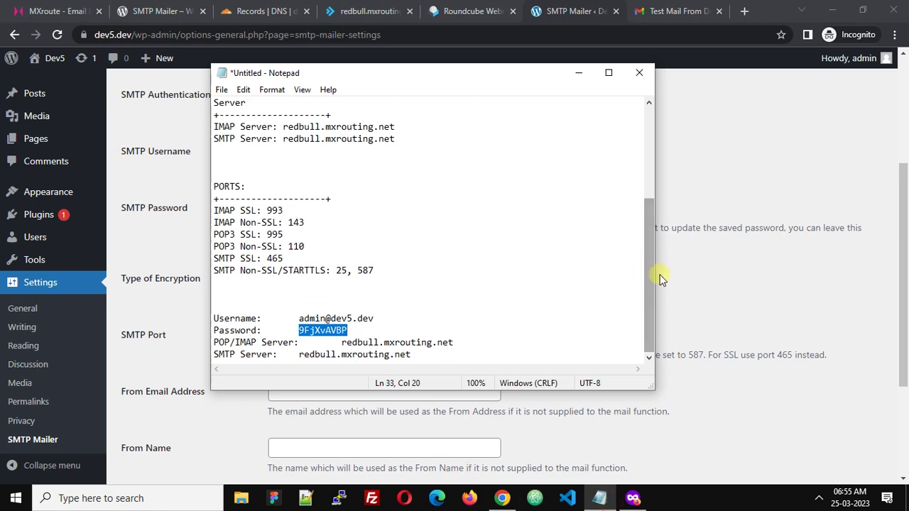
left_click_drag(647, 280, 642, 173)
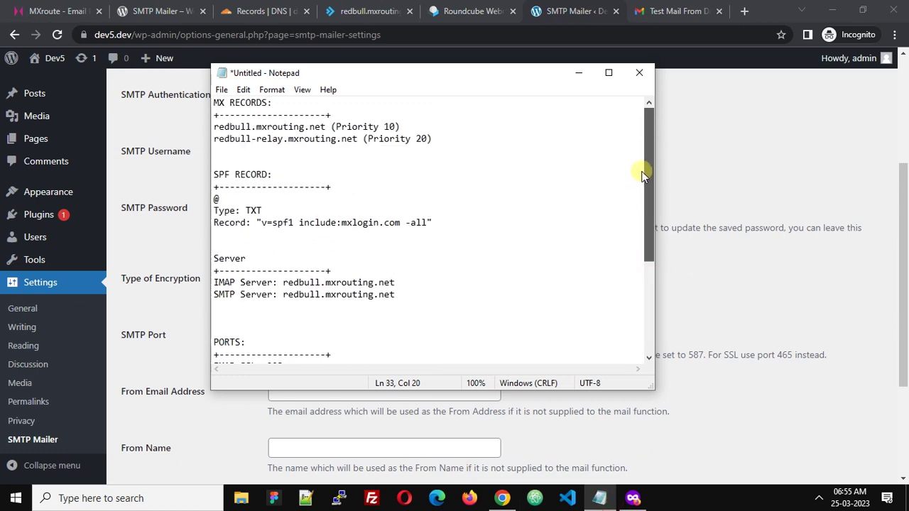
left_click_drag(641, 182, 637, 264)
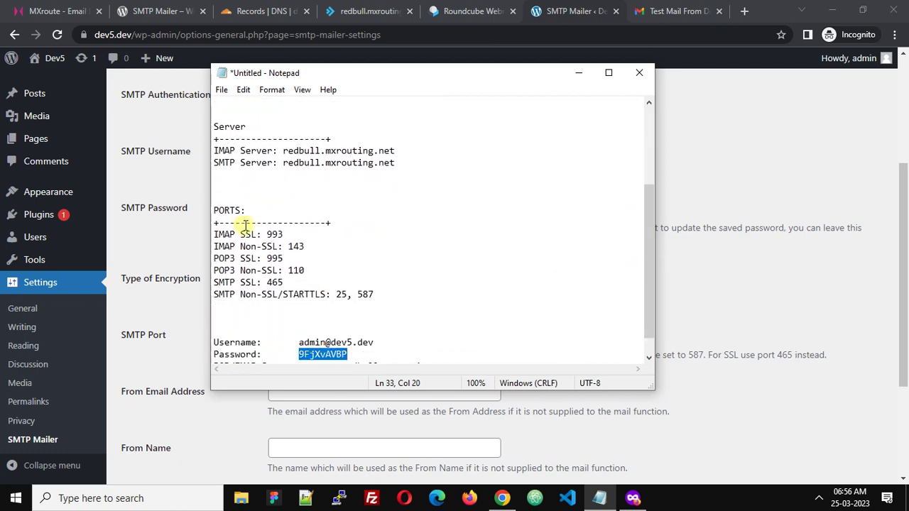
left_click_drag(213, 209, 398, 290)
left_click(433, 281)
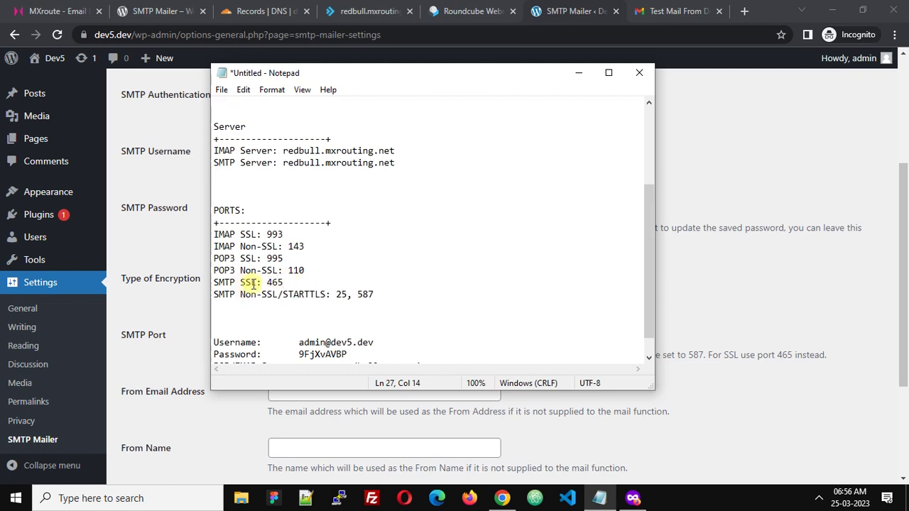
left_click(175, 365)
left_click(305, 338)
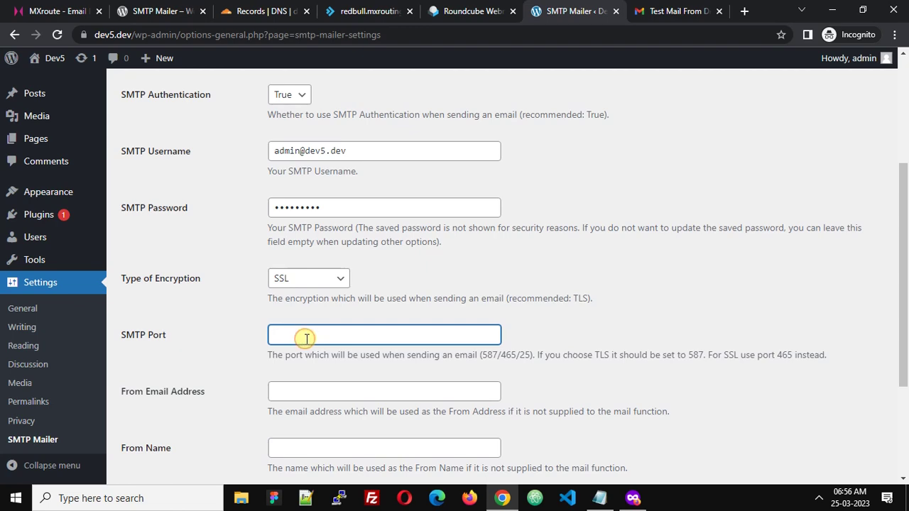
type("465")
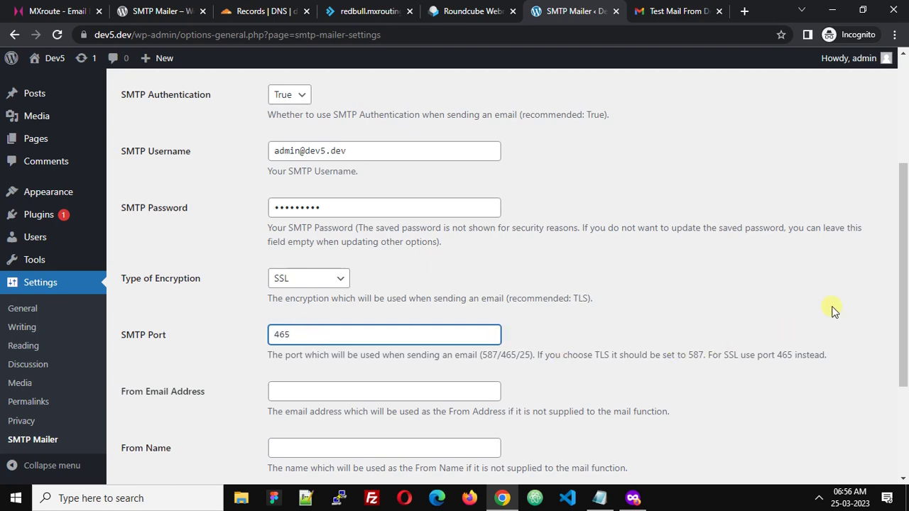
left_click_drag(900, 308, 905, 382)
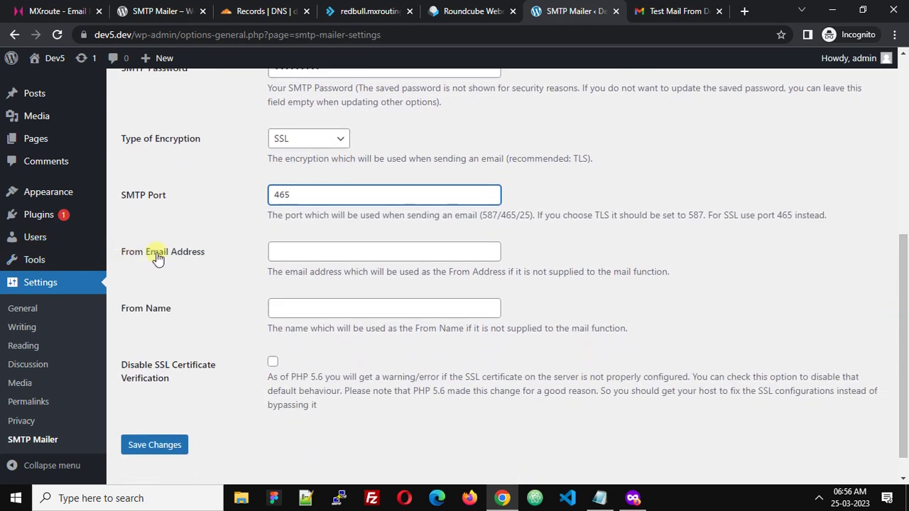
Step: Set From Email to the mailbox address and From Name to 'Admin Dev5', then save
left_click(599, 498)
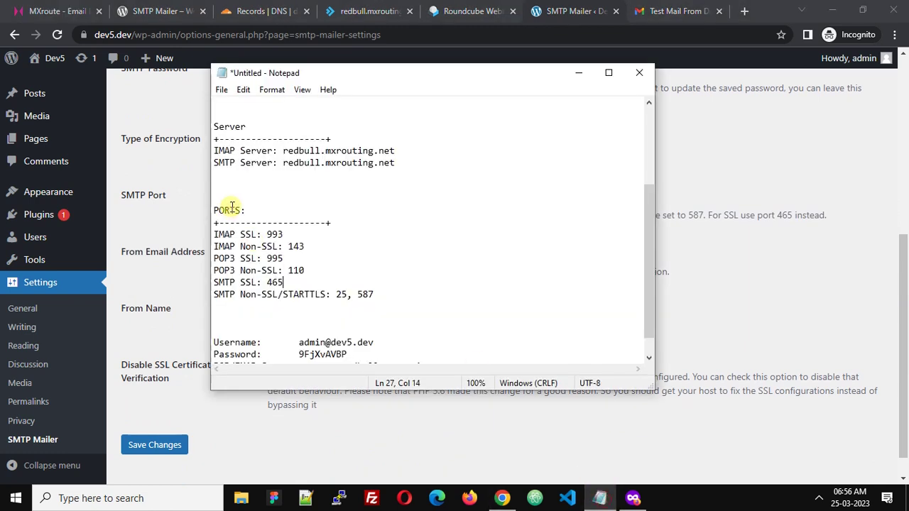
left_click_drag(300, 344, 376, 343)
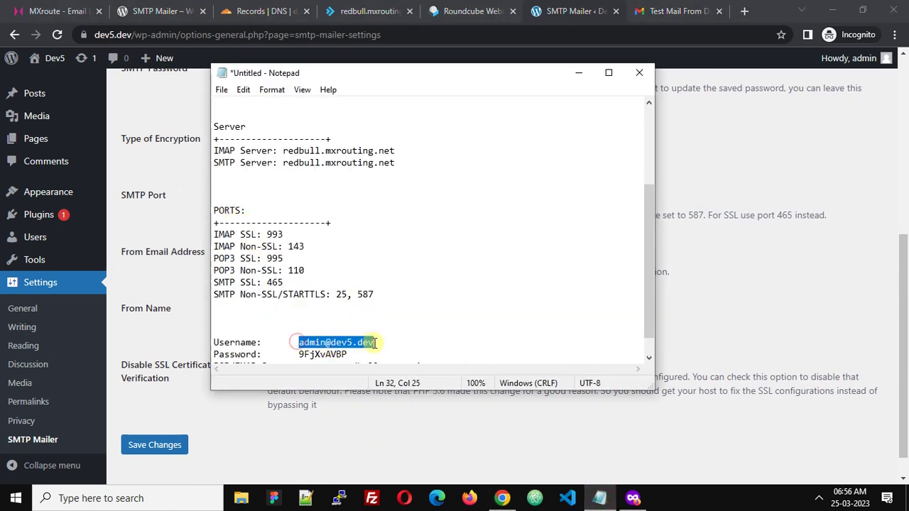
left_click(159, 286)
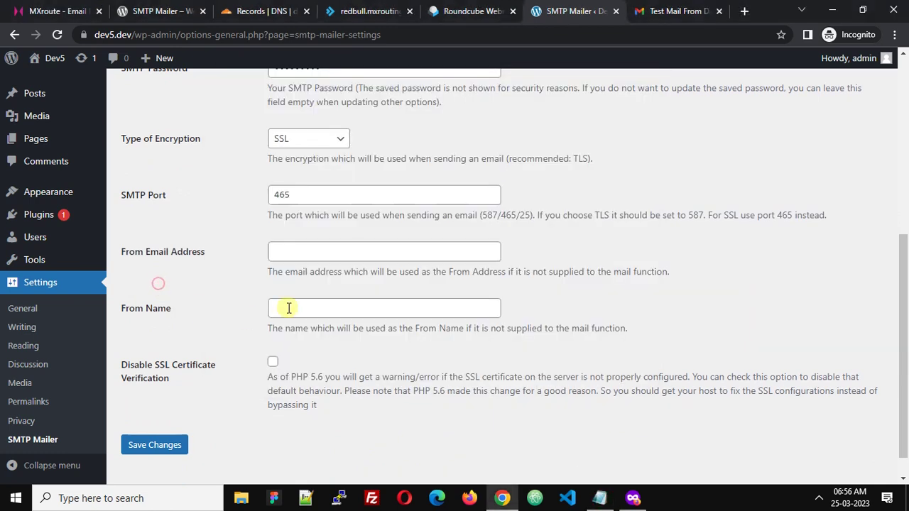
left_click(291, 256)
key("ctrl+v")
left_click(294, 311)
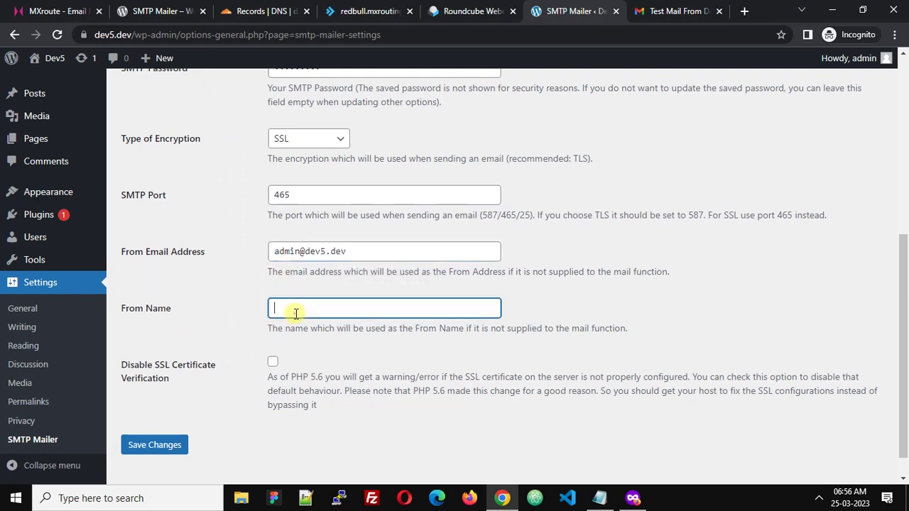
type("Admin Dev5")
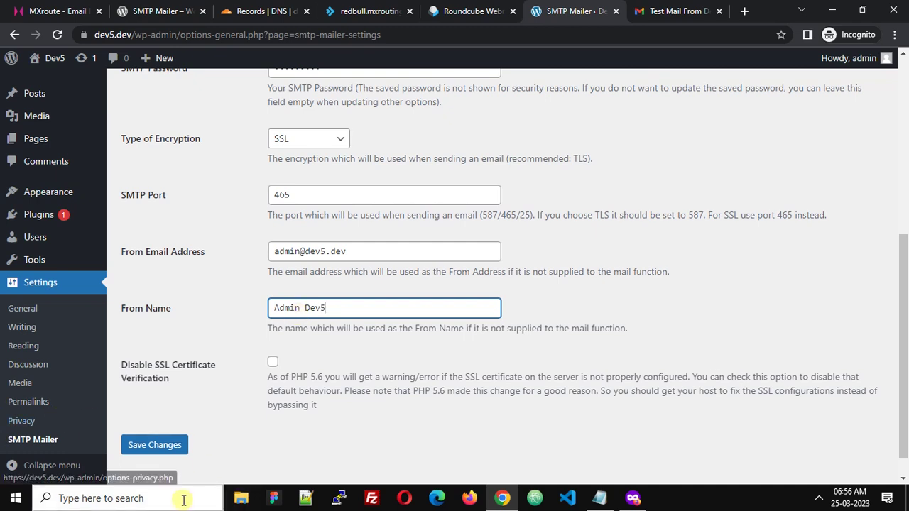
left_click(153, 448)
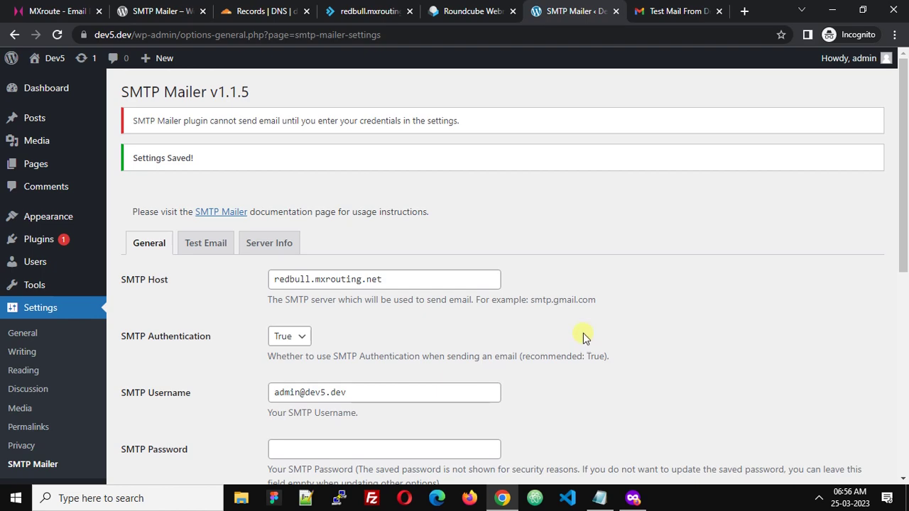
mouse_move(901, 203)
left_mouse_down()
mouse_move(900, 341)
mouse_move(896, 219)
left_mouse_up()
Step: Send the test email 'Test Mail From WordPress' with a Hello message to Gmail, then check the 250 OK log
left_click(203, 247)
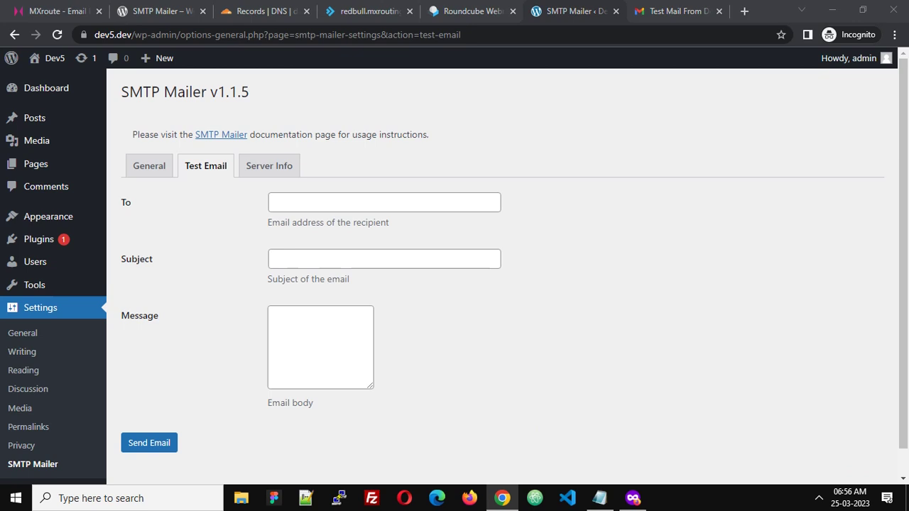
left_click(338, 204)
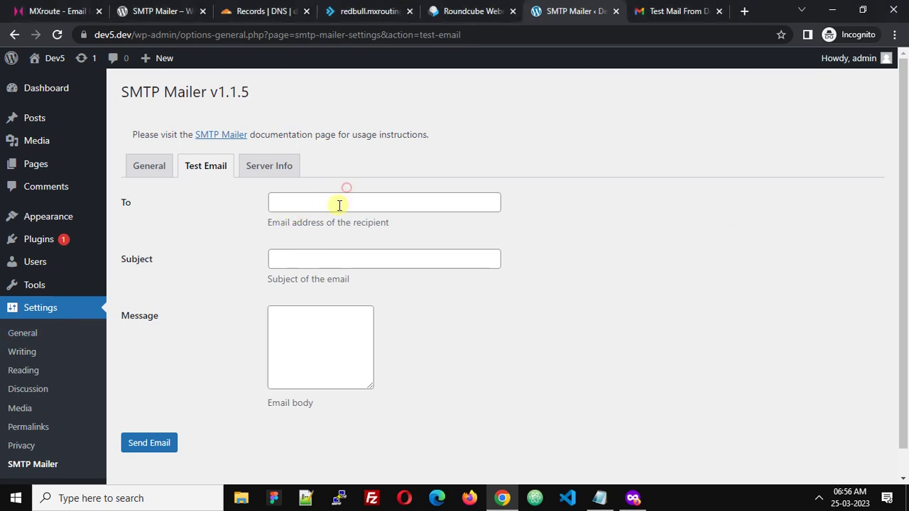
key("ctrl+v")
left_click(288, 262)
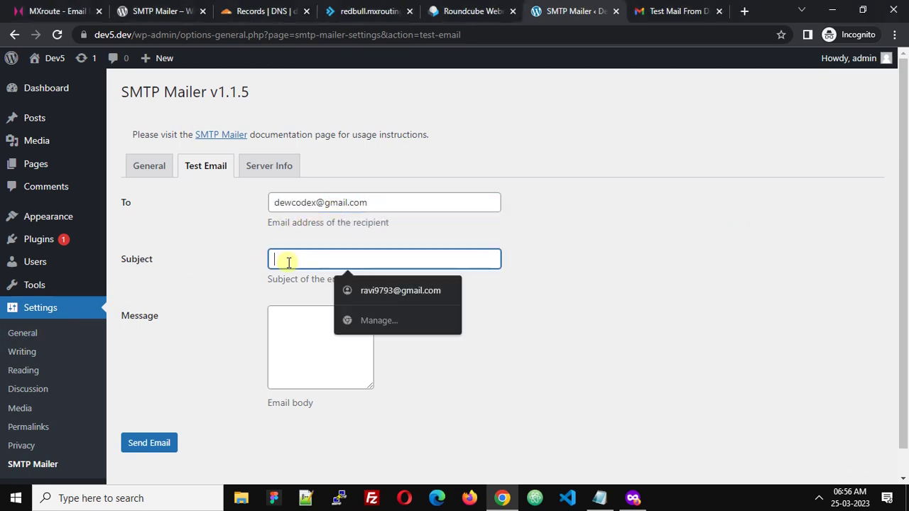
type("Test")
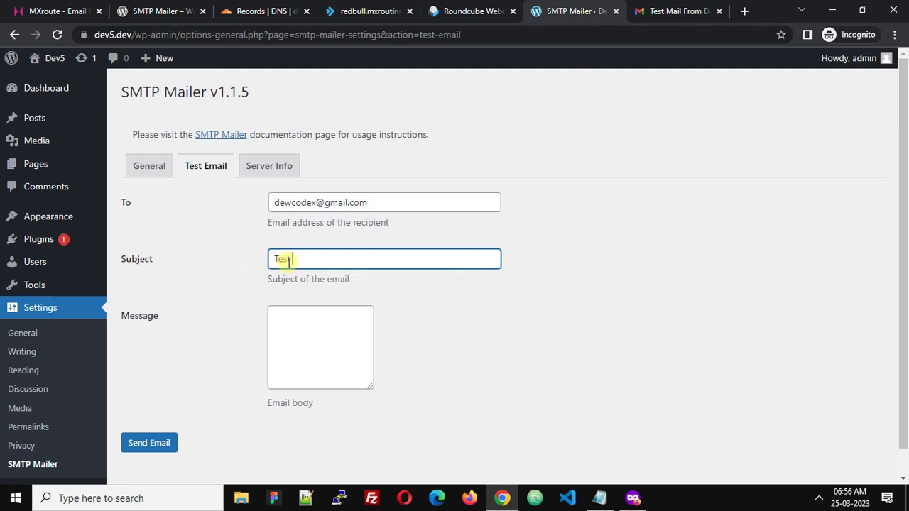
type(" Mail From WordPress")
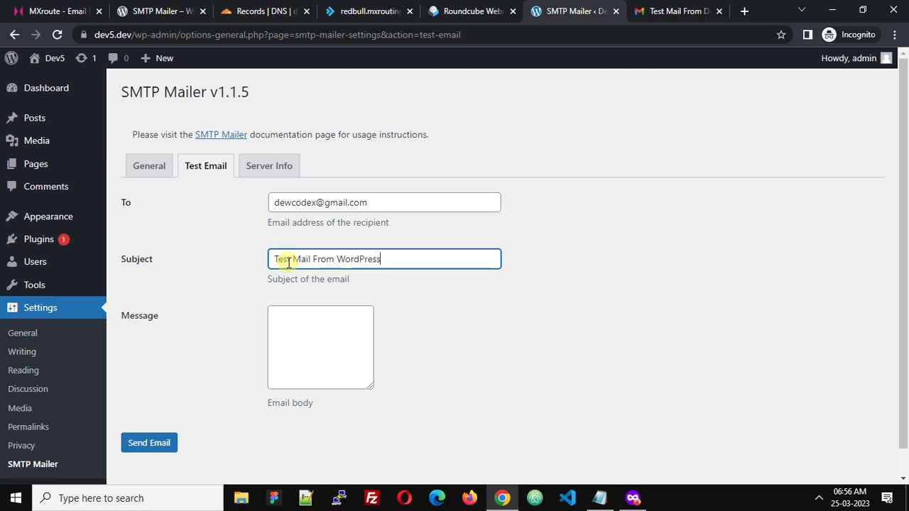
left_click(324, 348)
type("Hello")
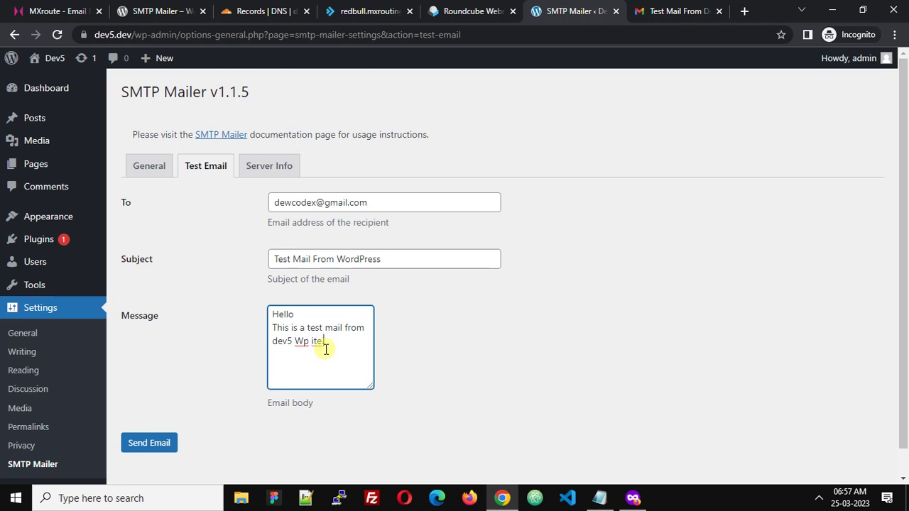
left_click(150, 444)
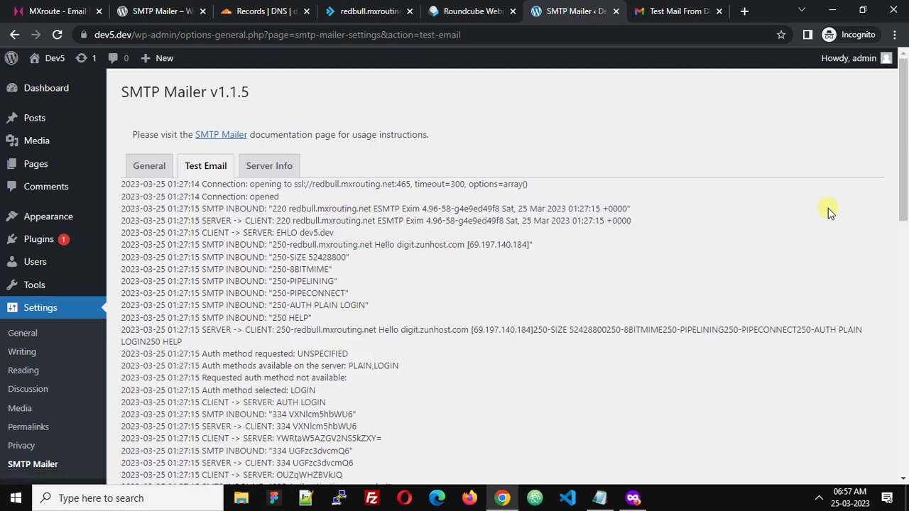
left_click_drag(900, 188, 902, 396)
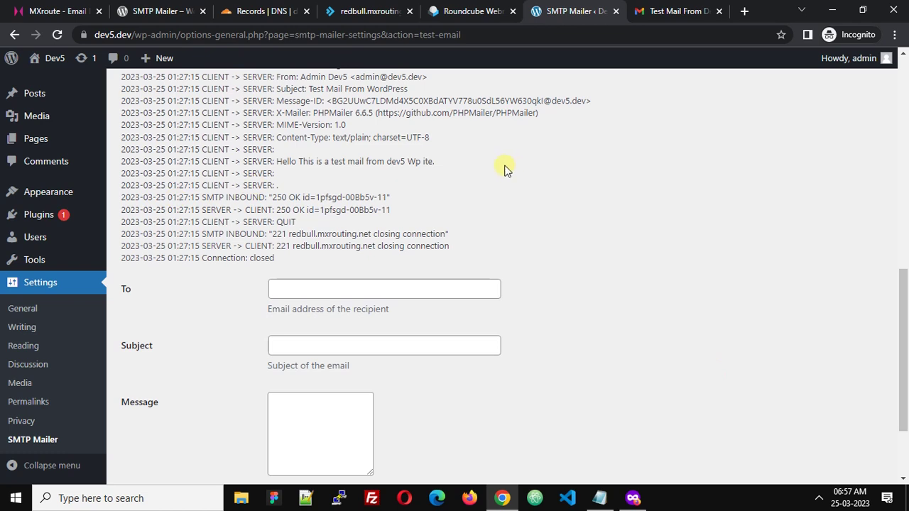
Step: In Gmail, open and read the 'Test Mail From WordPress' message from Admin Dev5, then return to the inbox
left_click(671, 11)
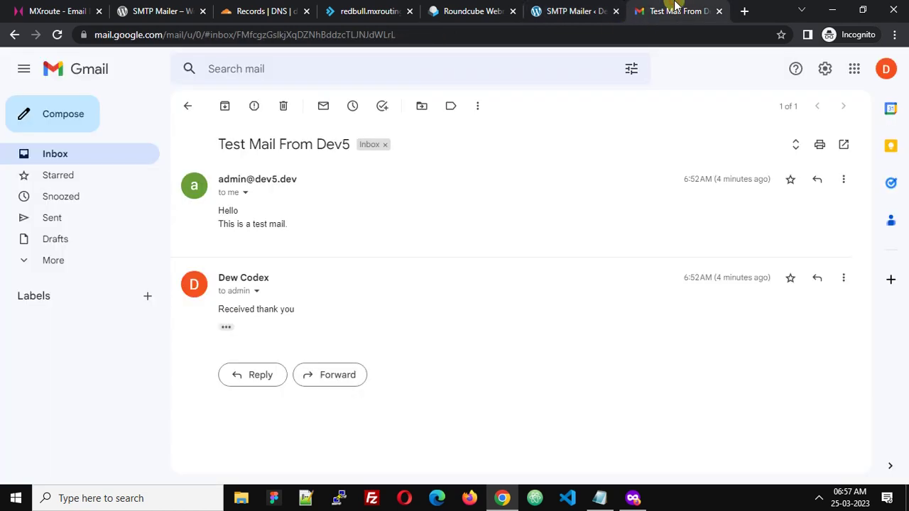
left_click(61, 153)
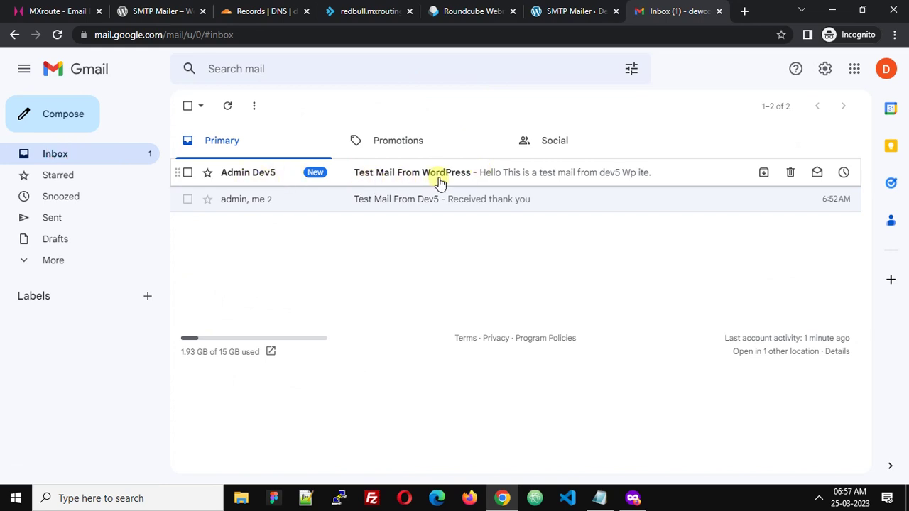
left_click(411, 176)
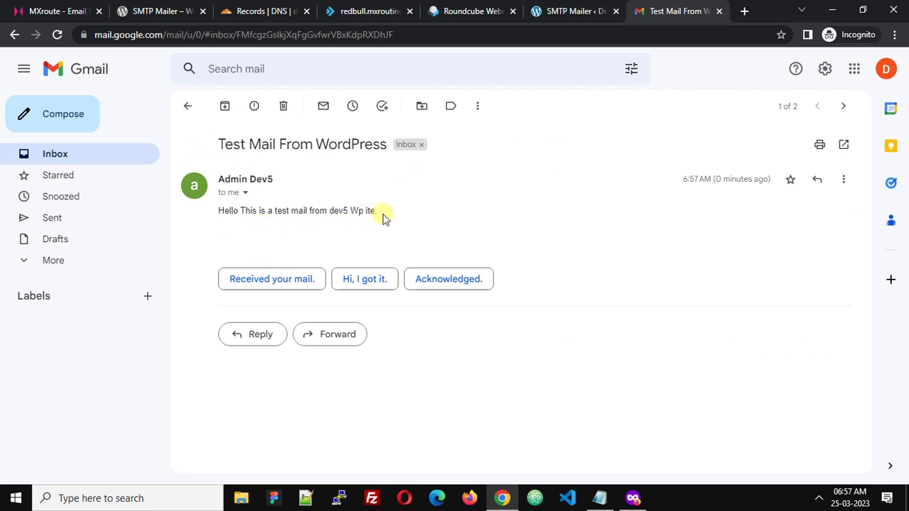
left_click_drag(384, 212, 215, 217)
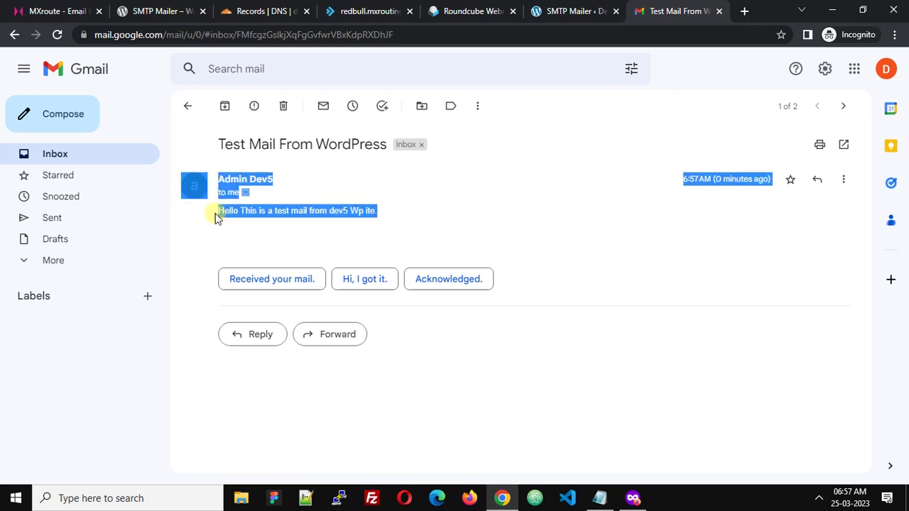
left_click(188, 108)
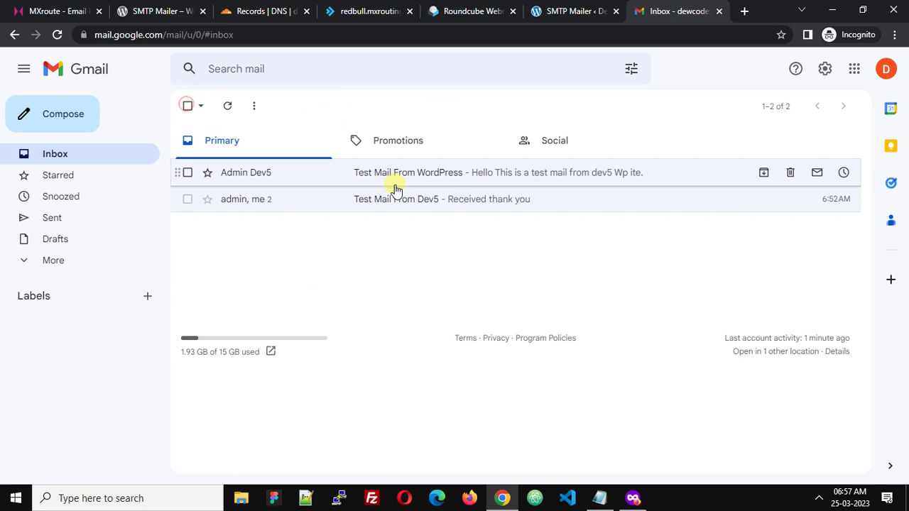
Step: Return to the SMTP Mailer v1.1.5 Test Email page and scroll up through the send log
left_click(561, 12)
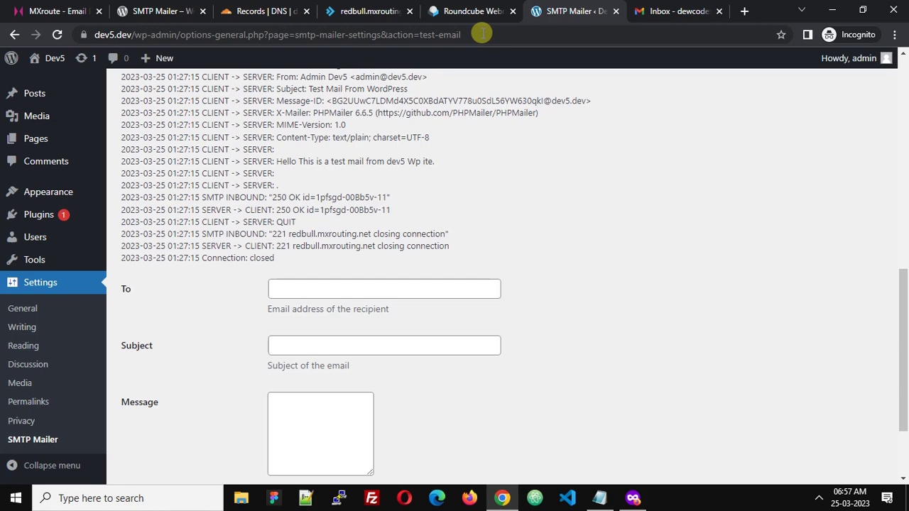
scroll(899, 426, "up", 8)
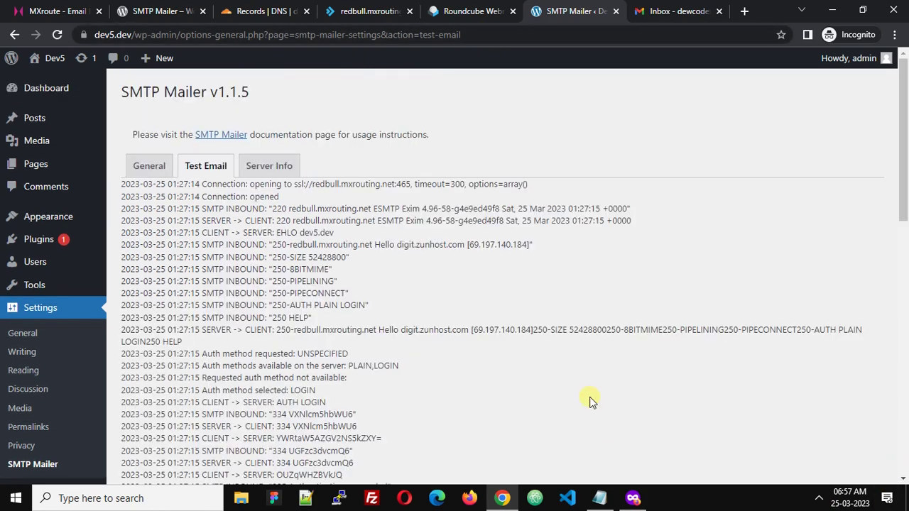